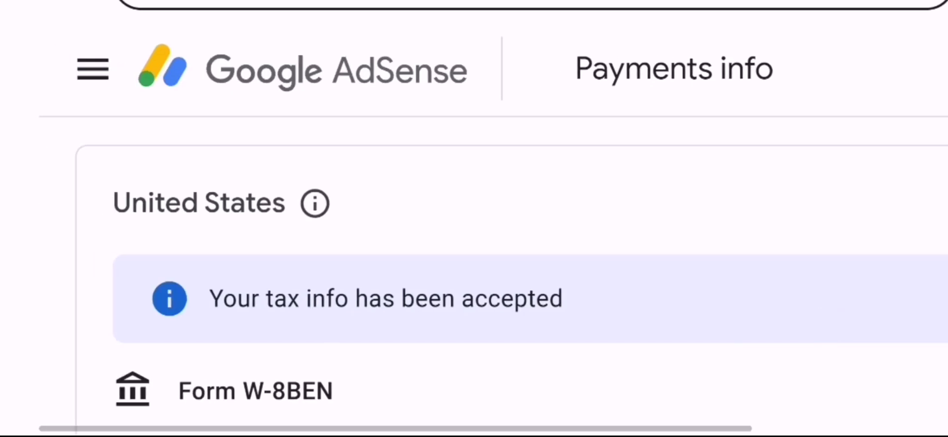
Start a new United States tax form to replace the previously submitted one
scroll(627, 364, right, 8)
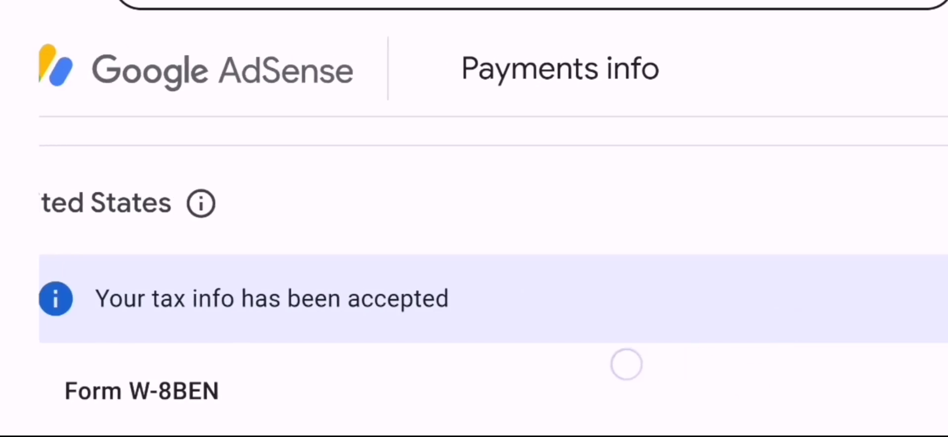
scroll(828, 325, left, 6)
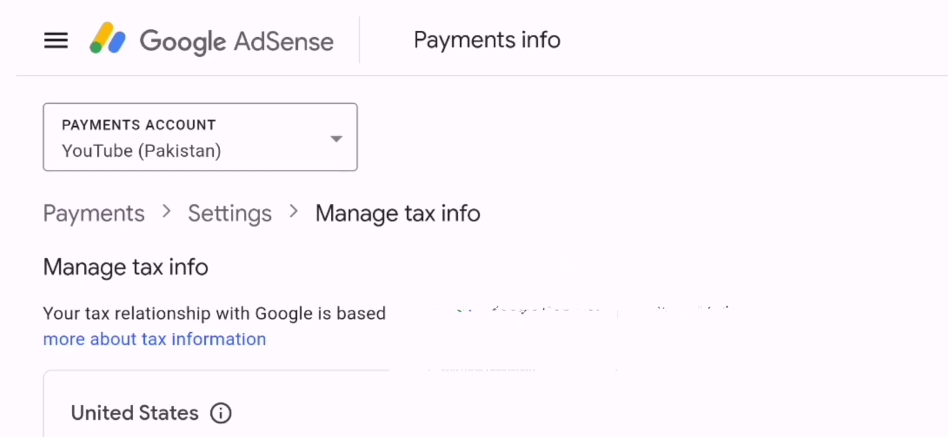
scroll(866, 245, right, 1)
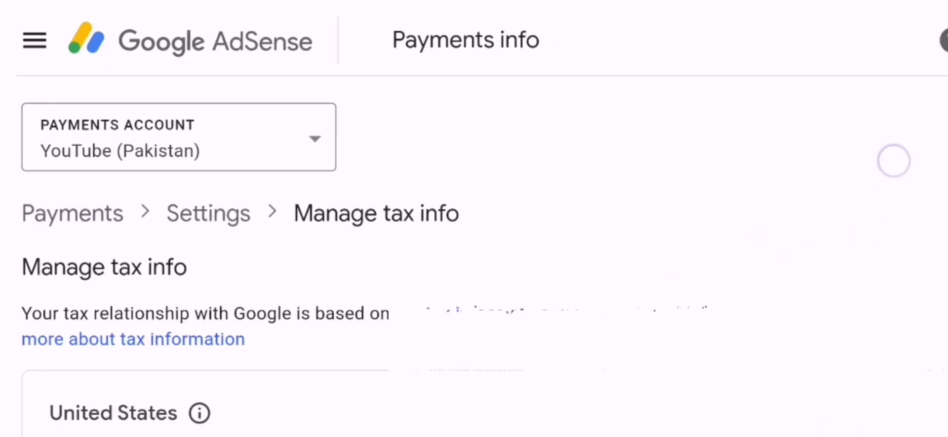
scroll(474, 247, down, 4)
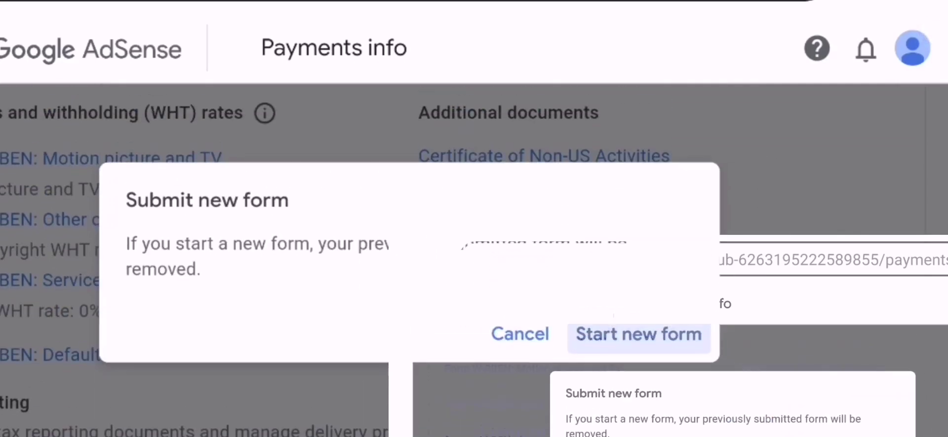
click(639, 334)
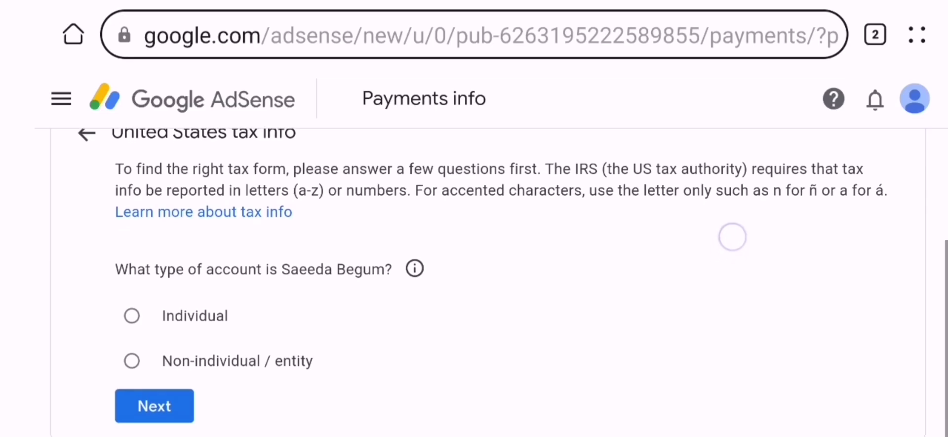
Set the account type to Individual and continue to the US citizenship question
scroll(680, 358, down, 2)
scroll(690, 336, down, 1)
scroll(726, 229, up, 1)
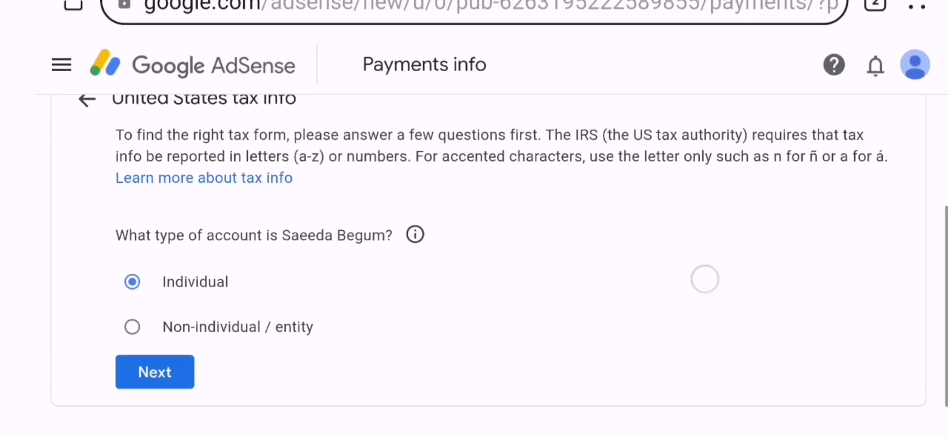
click(148, 404)
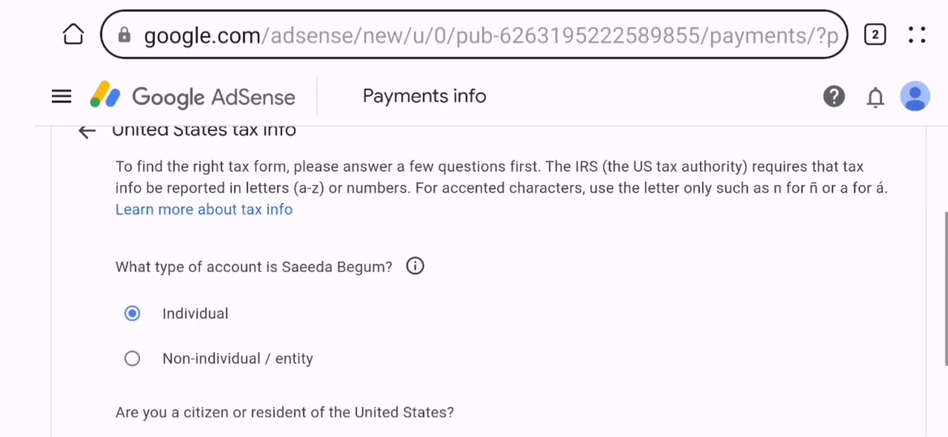
Answer No to being a citizen or resident of the United States and continue
drag(709, 302, 812, 159)
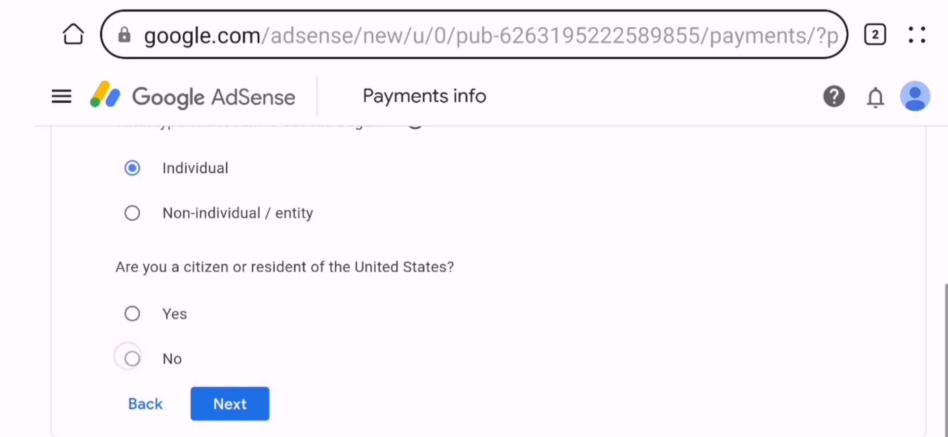
drag(702, 304, 713, 222)
click(230, 334)
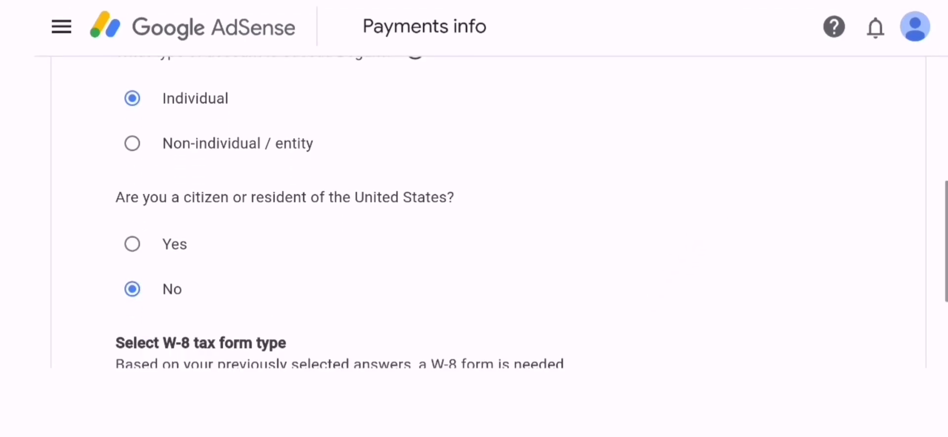
Select W-8BEN as the W-8 tax form type and start filling in the form
drag(668, 243, 755, 148)
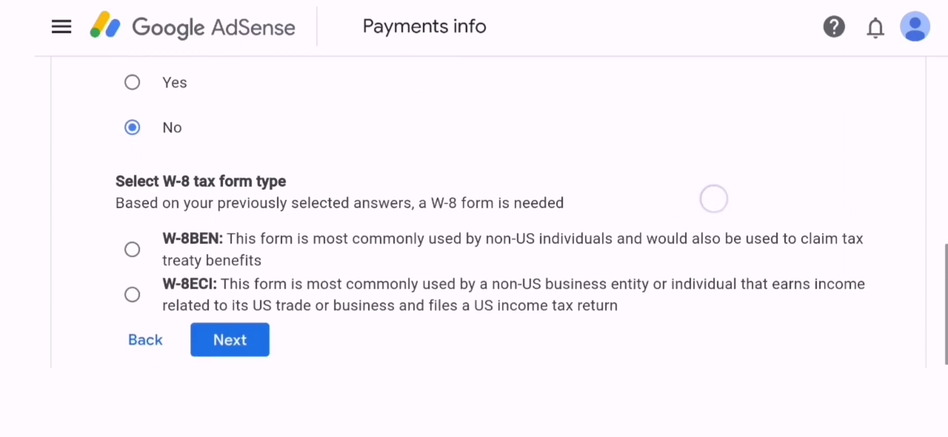
drag(714, 198, 730, 159)
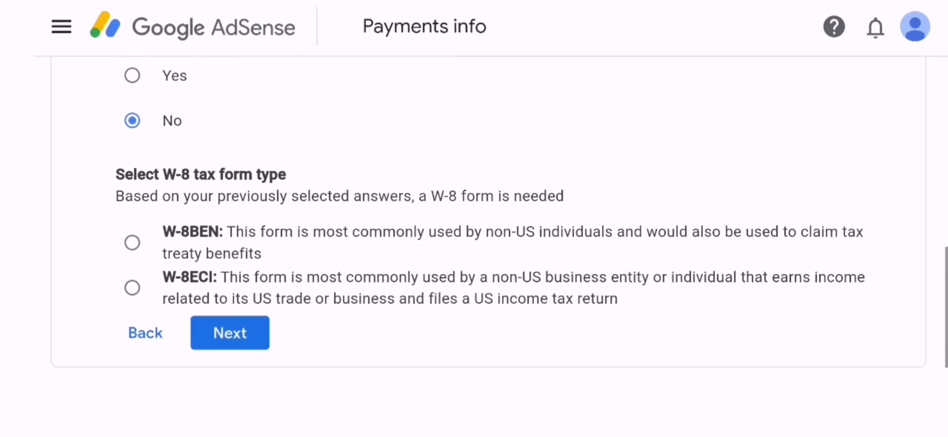
click(109, 235)
click(274, 333)
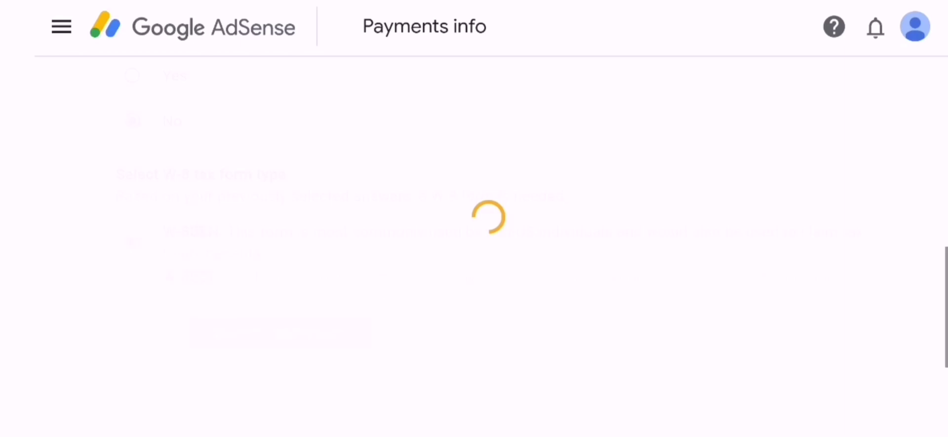
Set the beneficial owner's country/region of citizenship to Pakistan
drag(657, 233, 648, 321)
drag(716, 190, 706, 316)
drag(726, 261, 740, 156)
drag(685, 271, 690, 244)
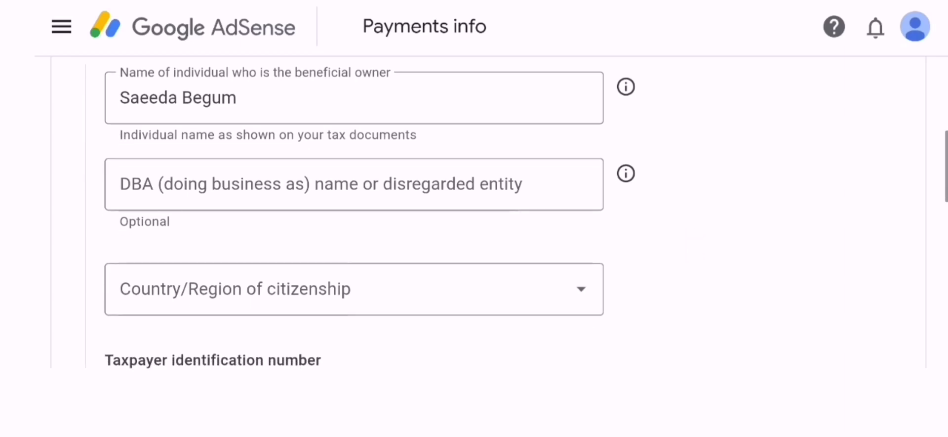
drag(694, 242, 716, 212)
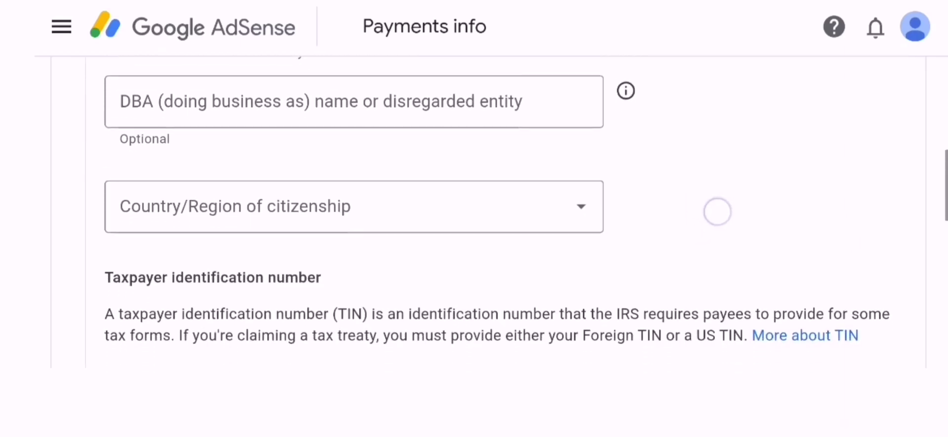
click(572, 226)
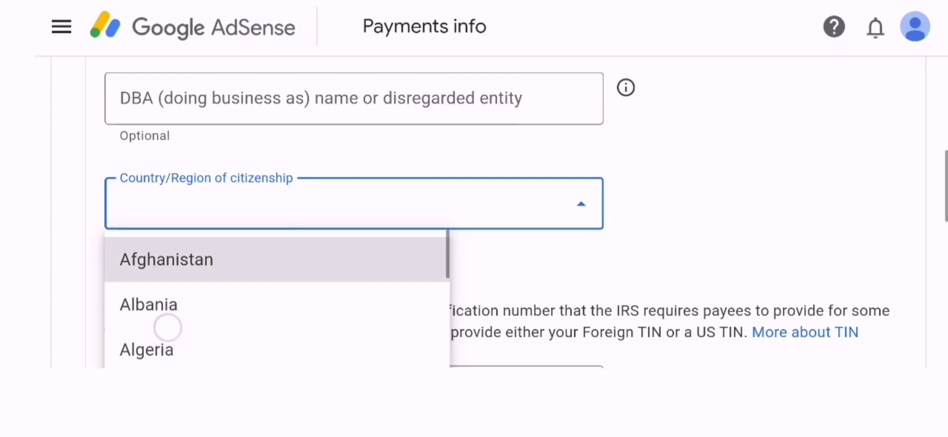
drag(167, 327, 140, 182)
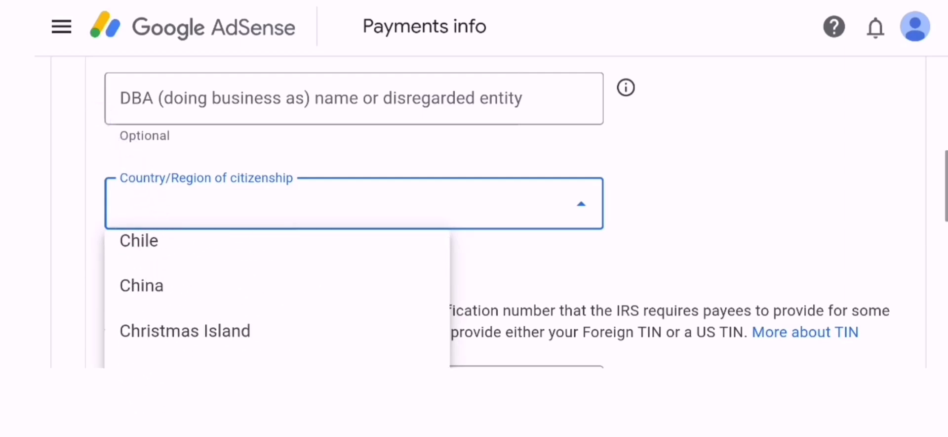
drag(168, 315, 77, 118)
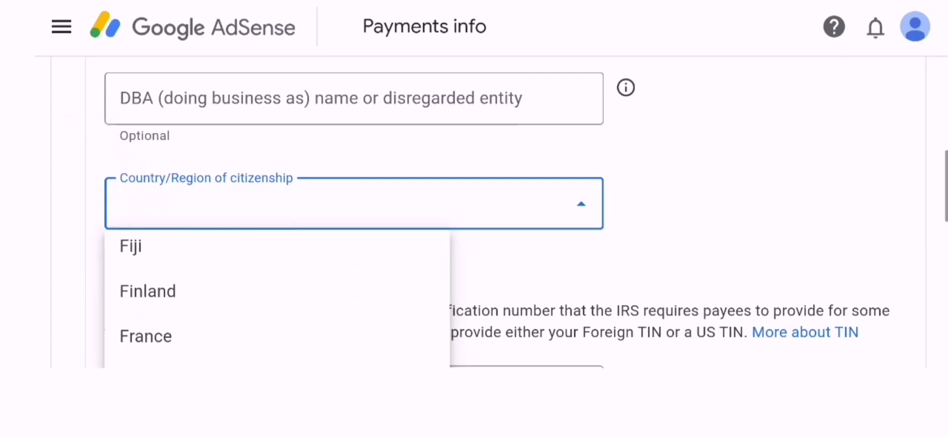
drag(165, 311, 109, 148)
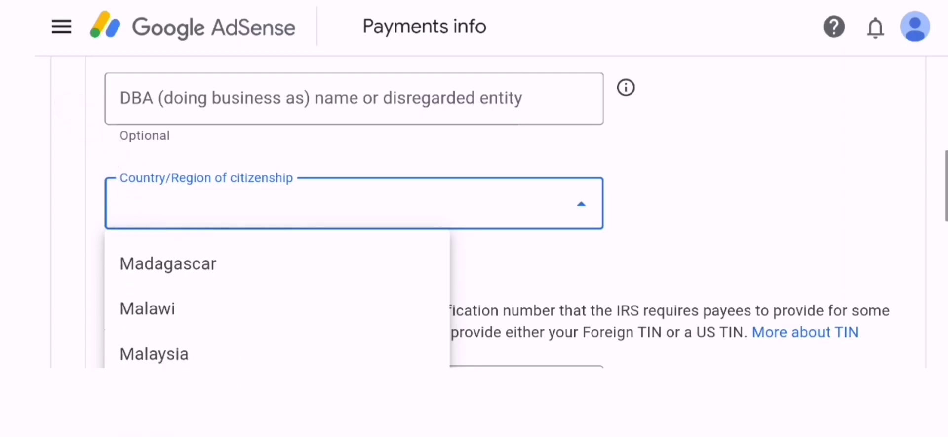
mouse_move(165, 311)
mouse_down()
mouse_move(108, 166)
mouse_move(67, 124)
mouse_up()
drag(128, 228, 53, 112)
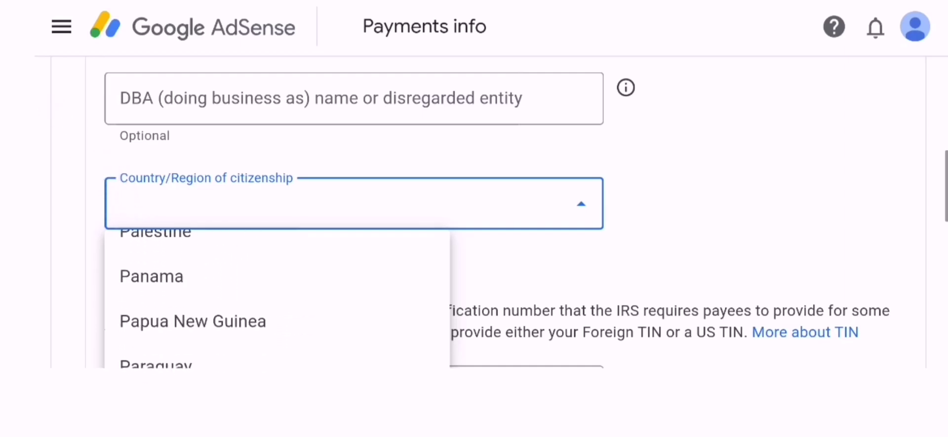
drag(158, 345, 138, 410)
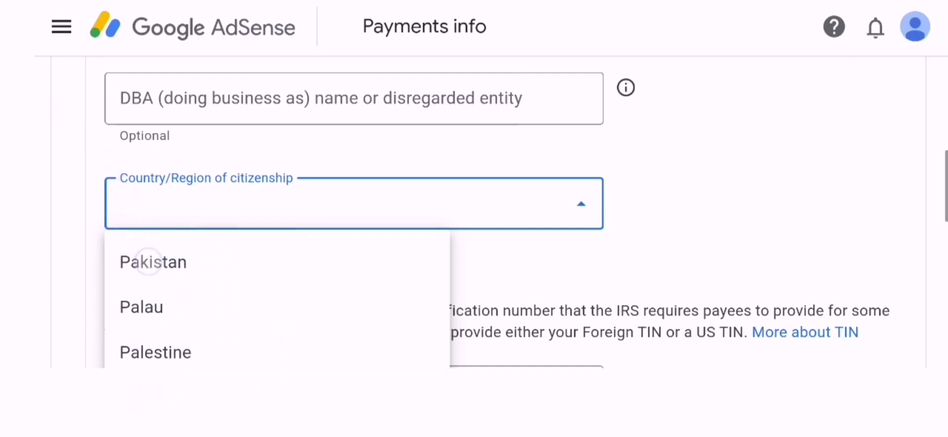
click(148, 262)
Enter the taxpayer's Foreign TIN, leave the US ITIN or SSN blank, and continue to the address section
drag(684, 265, 733, 197)
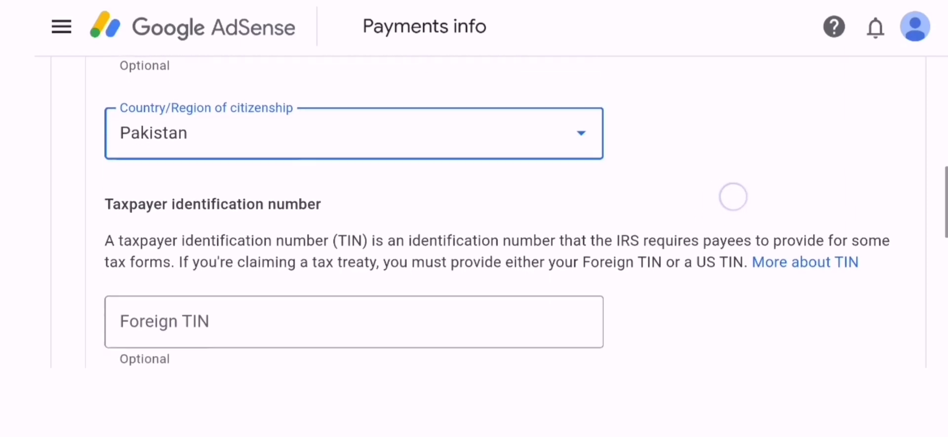
mouse_move(693, 311)
mouse_down()
mouse_move(709, 248)
mouse_move(695, 257)
mouse_up()
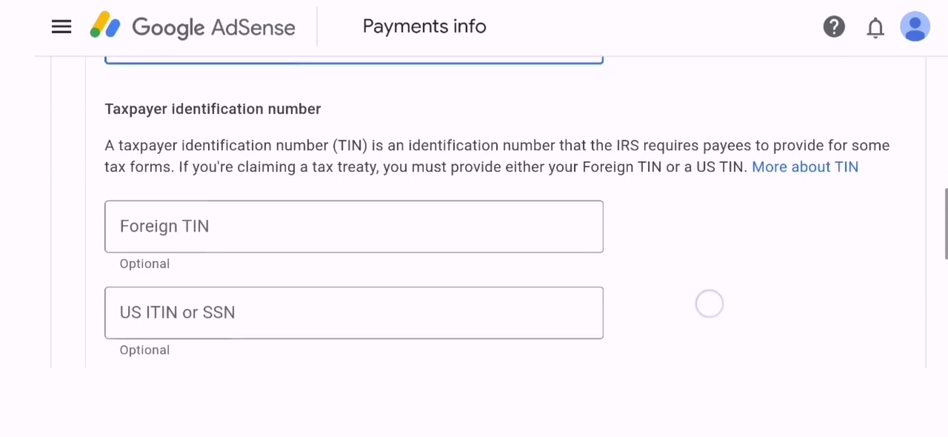
drag(710, 303, 715, 277)
click(188, 192)
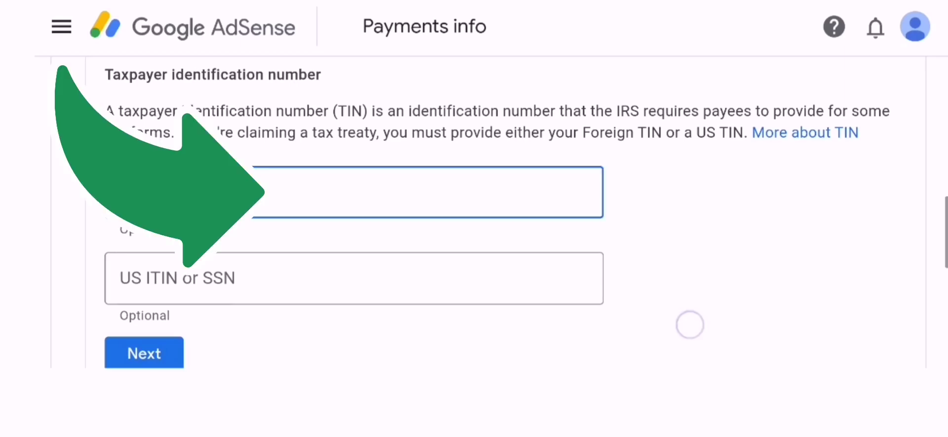
drag(690, 325, 705, 298)
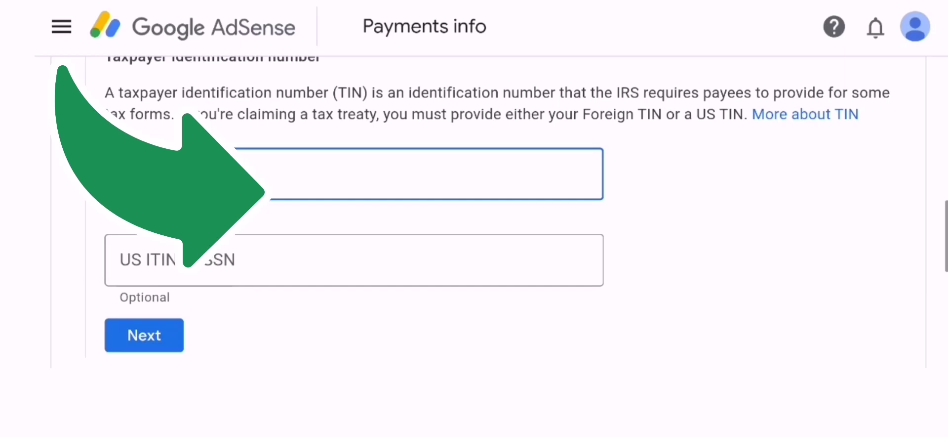
click(140, 335)
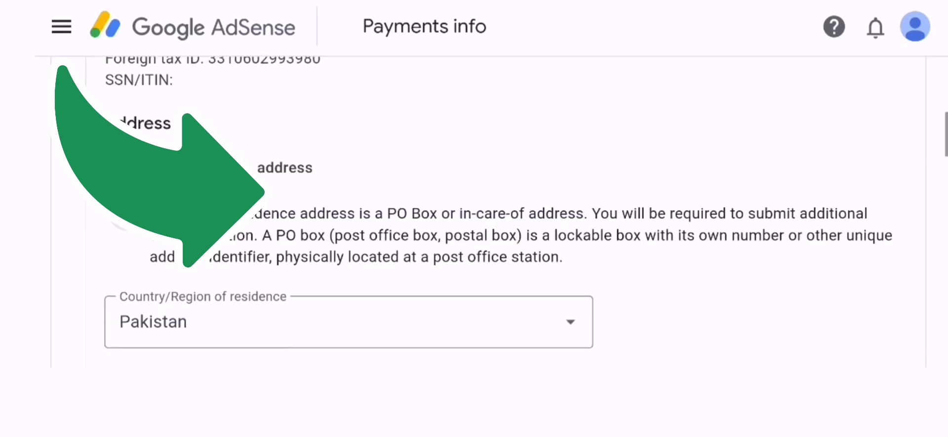
Fill in the permanent residence address, including the street address, city and postal code
mouse_move(743, 356)
mouse_down()
mouse_move(752, 188)
mouse_move(761, 174)
mouse_up()
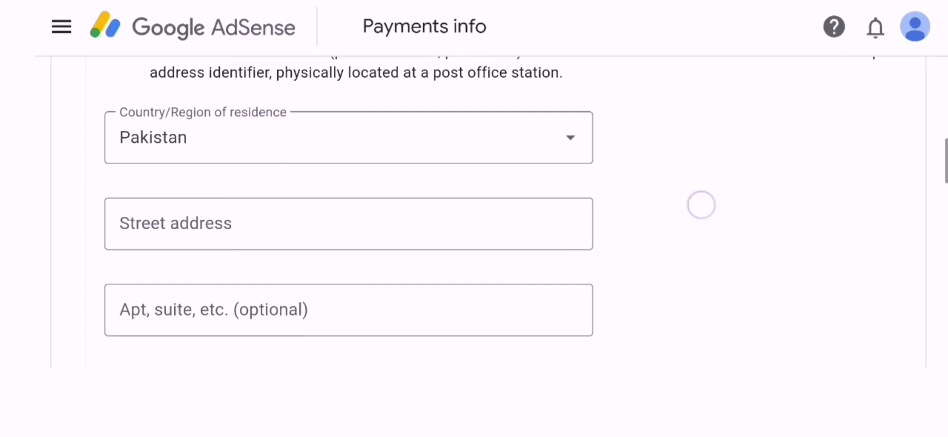
drag(701, 205, 722, 170)
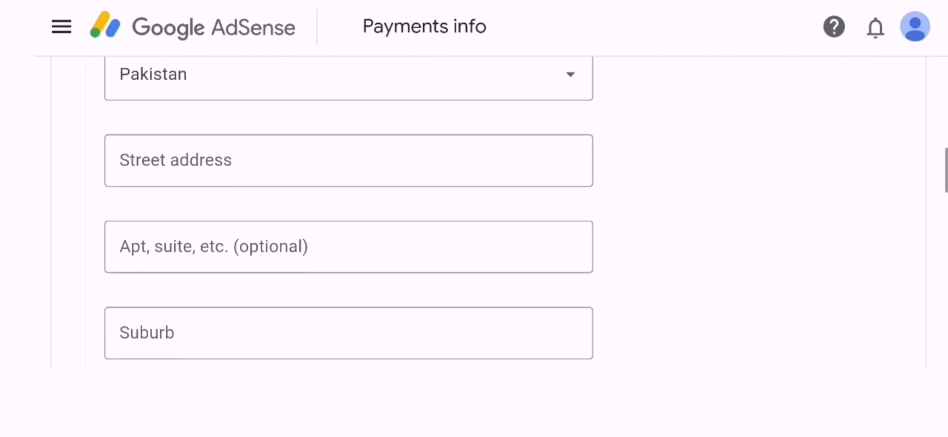
drag(701, 255, 767, 143)
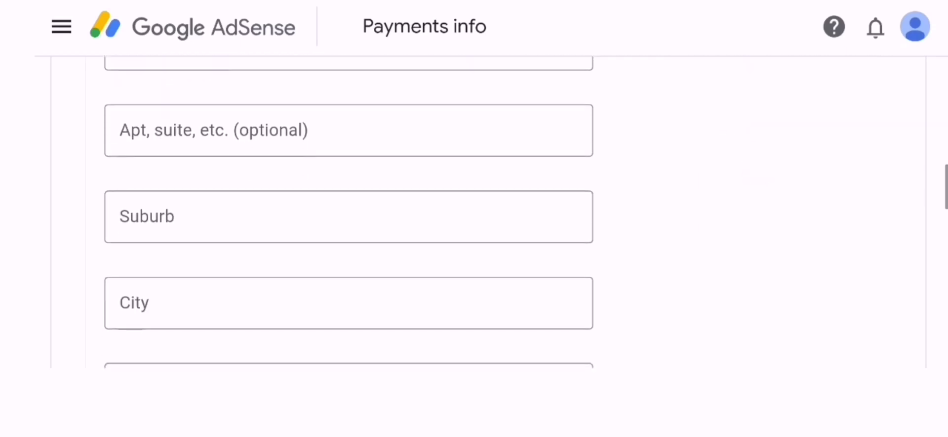
drag(676, 279, 751, 175)
drag(676, 266, 716, 194)
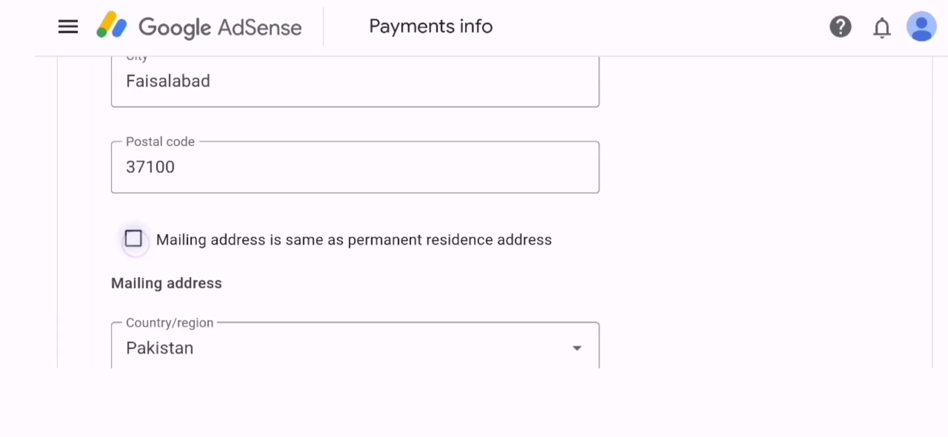
Mark the mailing address as the same as the permanent residence address and continue to the tax treaty section
click(133, 238)
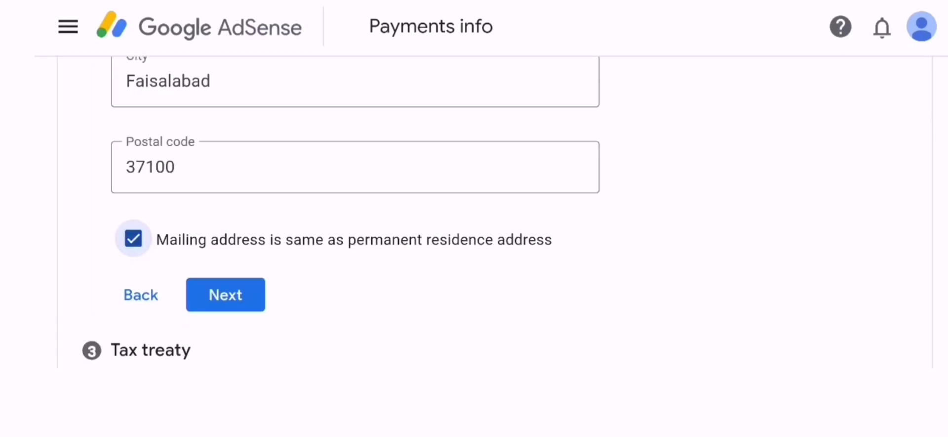
drag(103, 269, 91, 146)
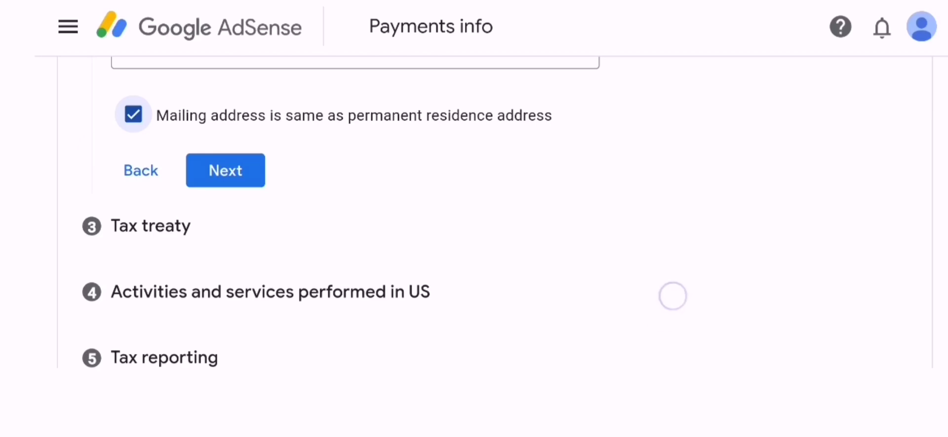
drag(673, 296, 720, 337)
click(225, 196)
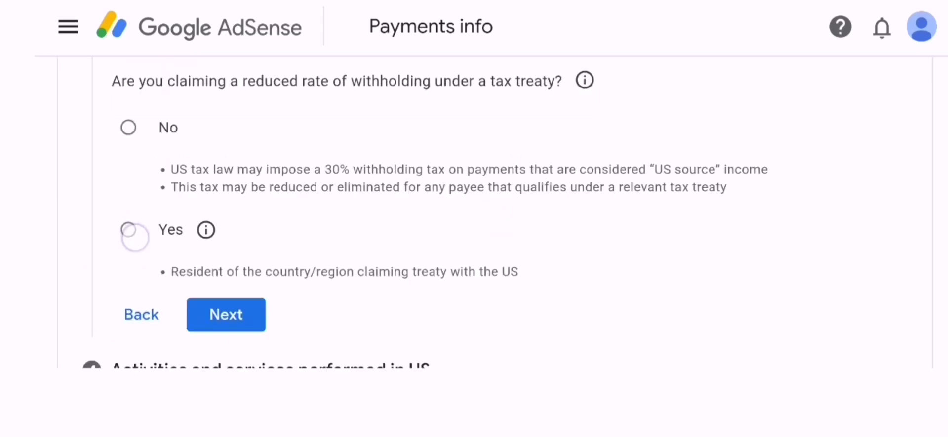
Claim a reduced withholding rate under a tax treaty and tick the treaty-country residency statement
click(135, 238)
drag(705, 273, 737, 161)
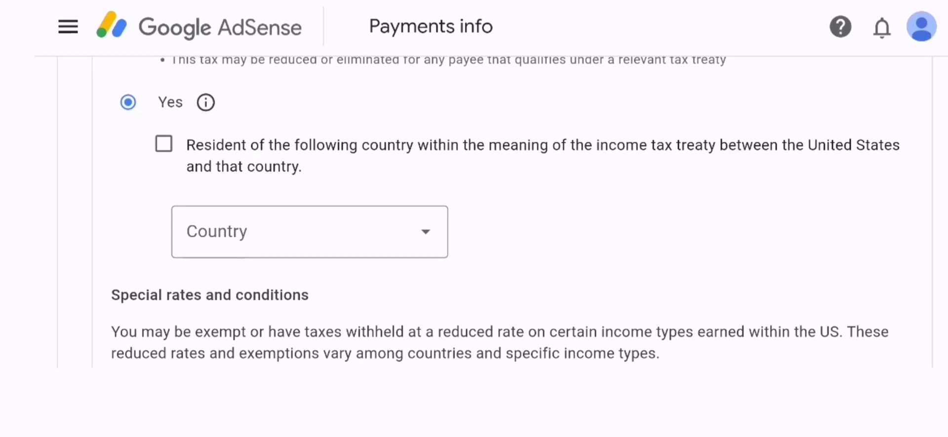
click(150, 146)
Select Pakistan as the country of residence for the income tax treaty claim
click(424, 232)
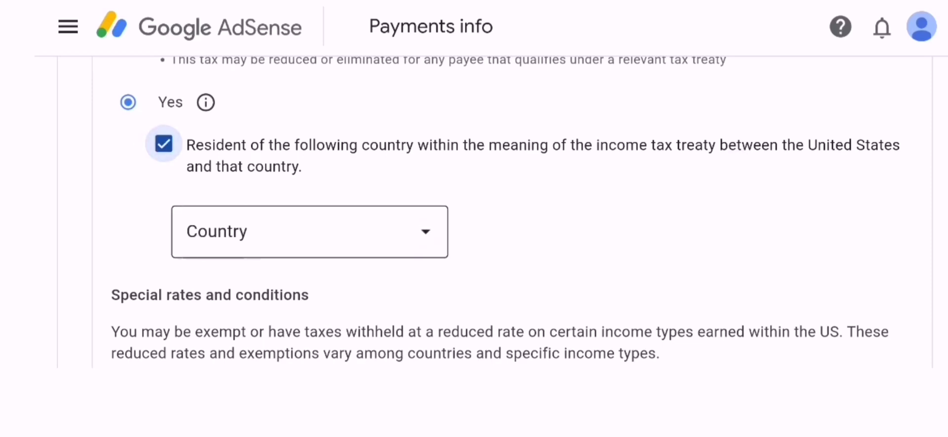
scroll(237, 148, down, 15)
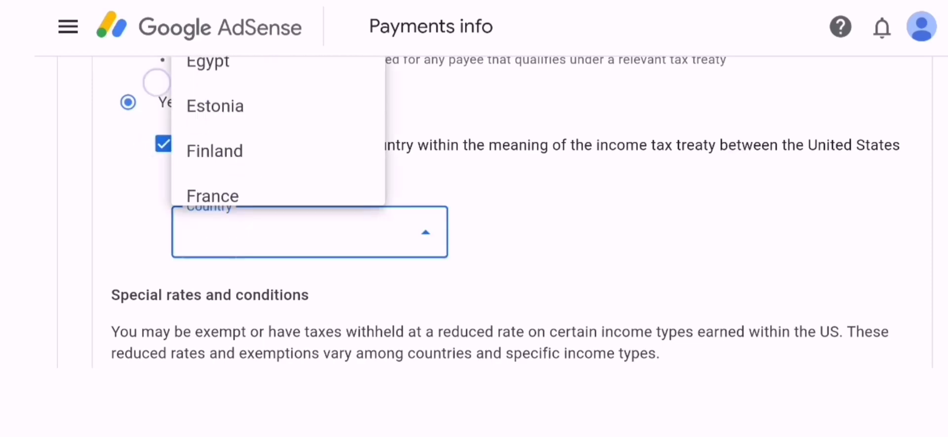
scroll(278, 131, down, 10)
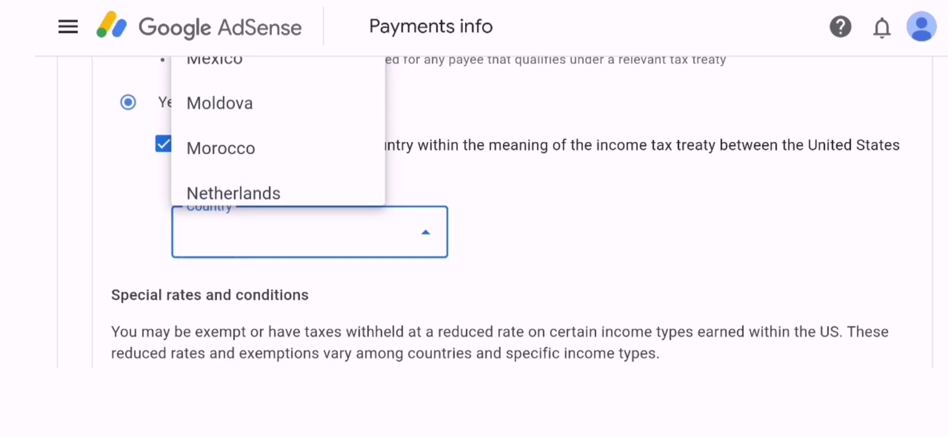
scroll(278, 131, up, 2)
scroll(212, 159, up, 5)
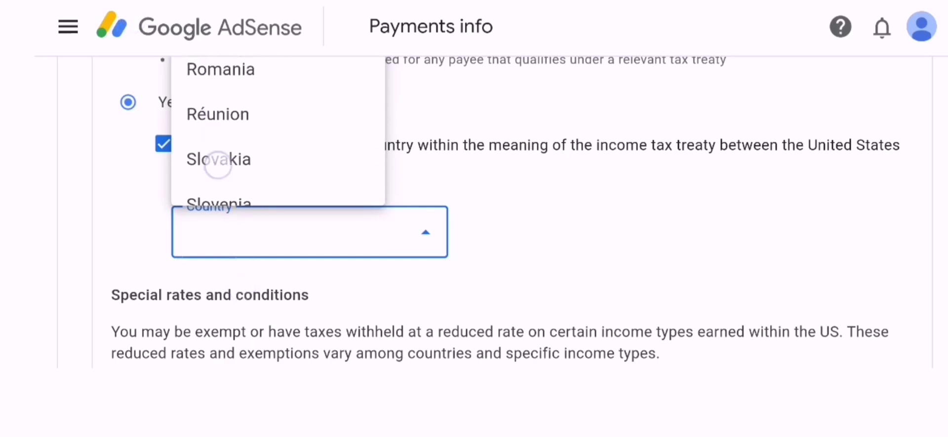
click(217, 144)
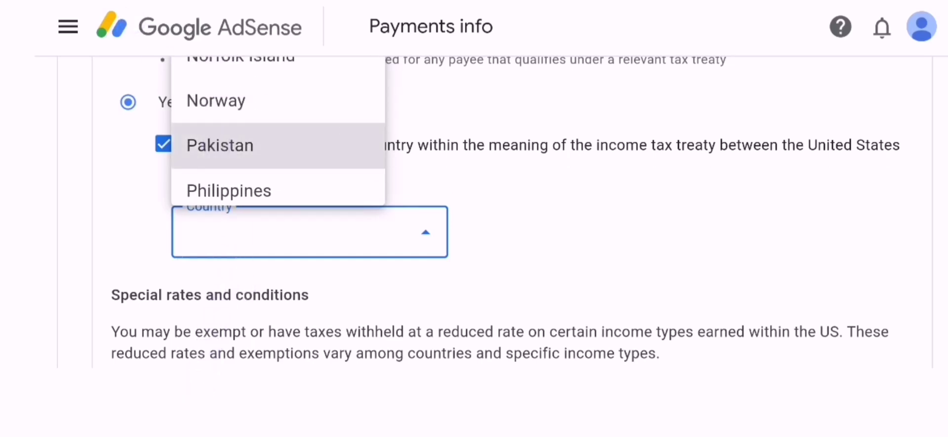
Claim Other Copyright Royalties under Article 8 and paragraph 1 at 0% (Reduced treaty rate), and tick its treaty terms statement
scroll(677, 277, down, 3)
scroll(732, 184, down, 4)
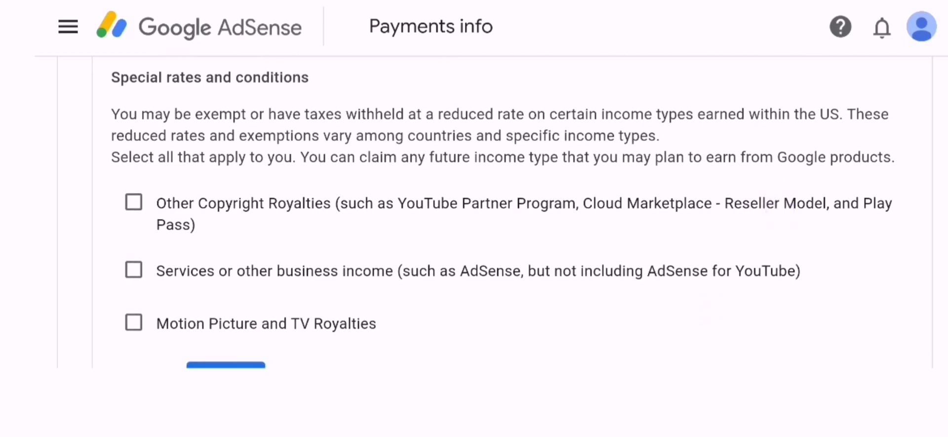
click(143, 205)
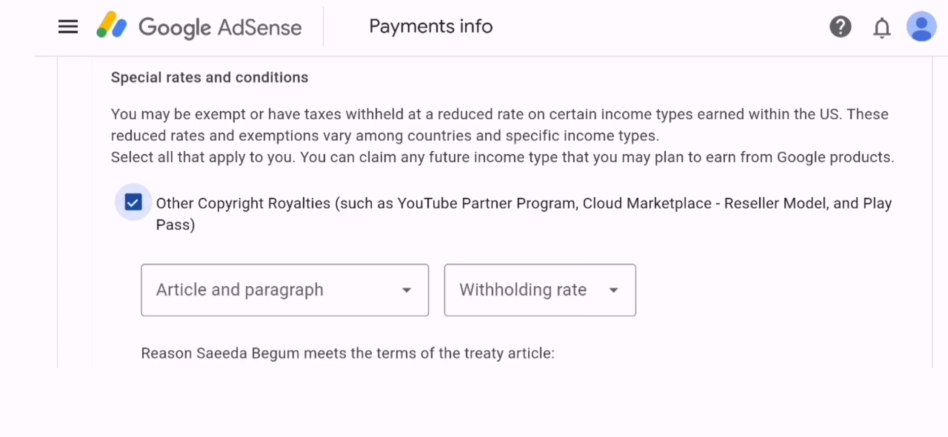
click(406, 292)
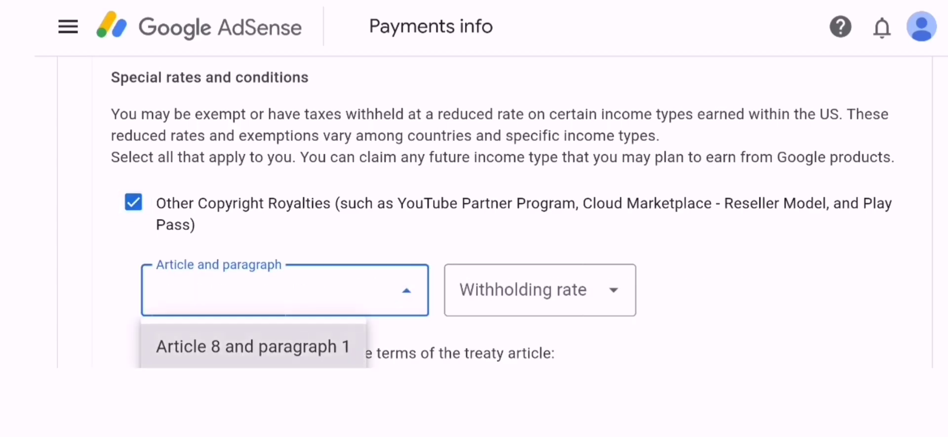
click(253, 346)
click(613, 290)
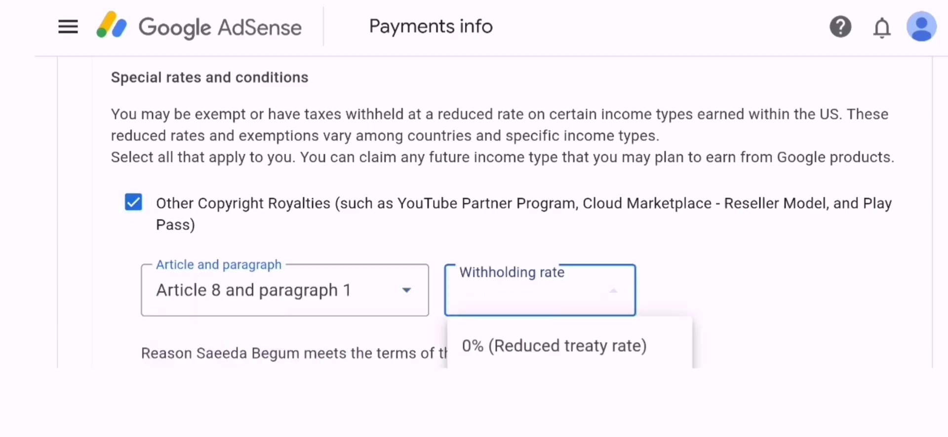
click(587, 346)
drag(717, 320, 795, 157)
click(163, 229)
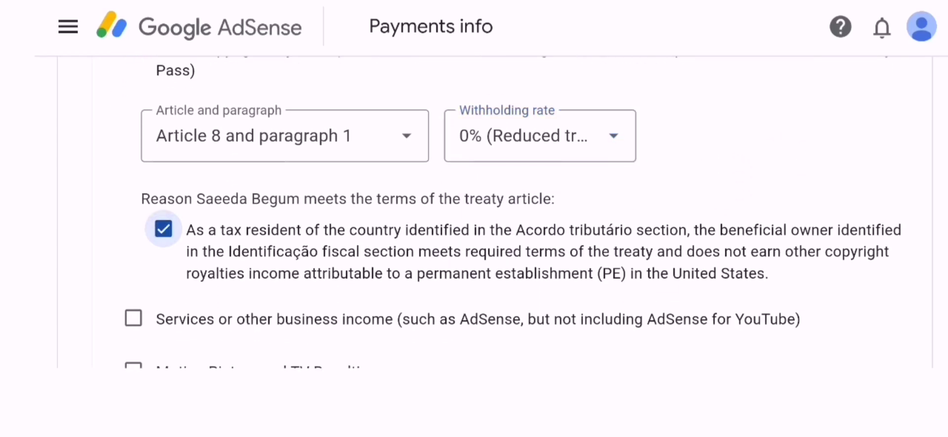
Claim Services or other business income under Article 3 and paragraph 2
drag(666, 277, 695, 178)
click(134, 225)
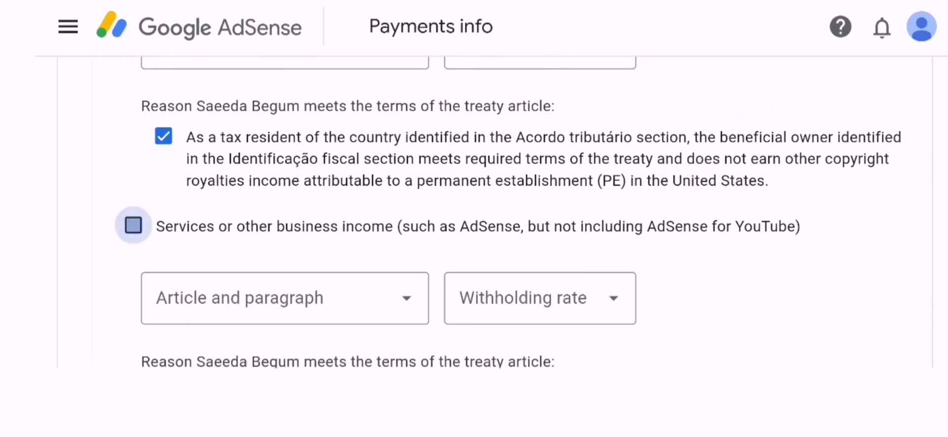
click(394, 306)
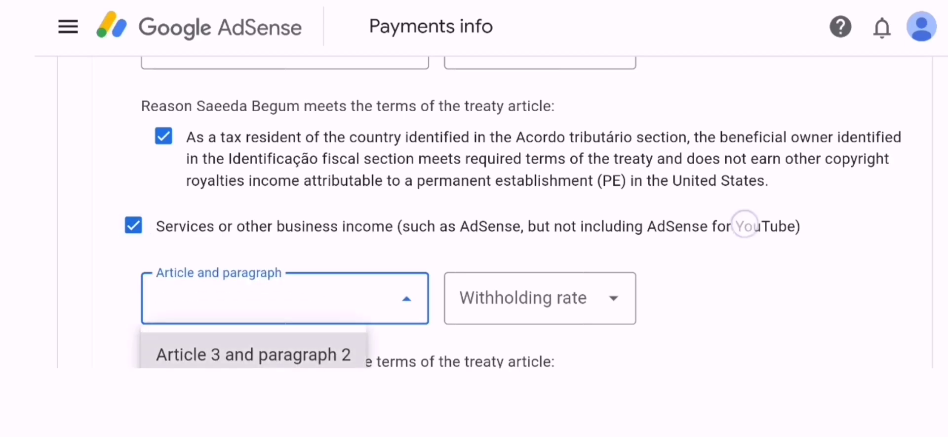
drag(744, 224, 722, 196)
click(213, 323)
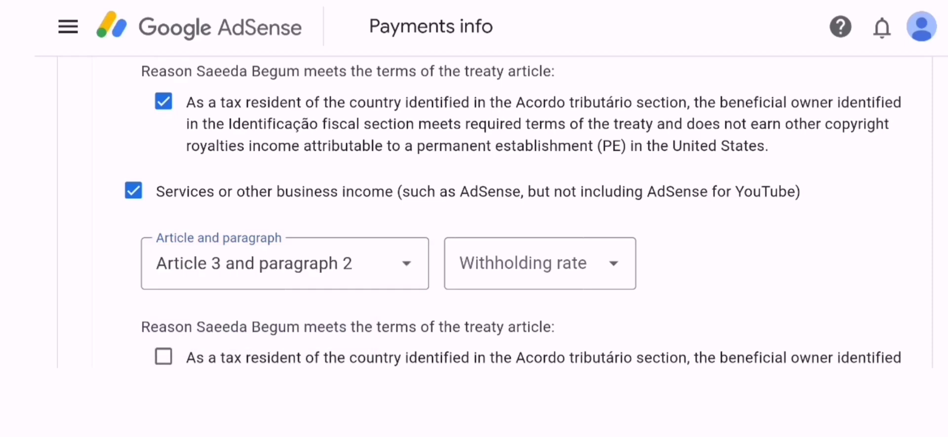
Set the withholding rate for Services or other business income to 0% (Reduced treaty rate)
click(598, 263)
drag(749, 271, 804, 175)
click(321, 173)
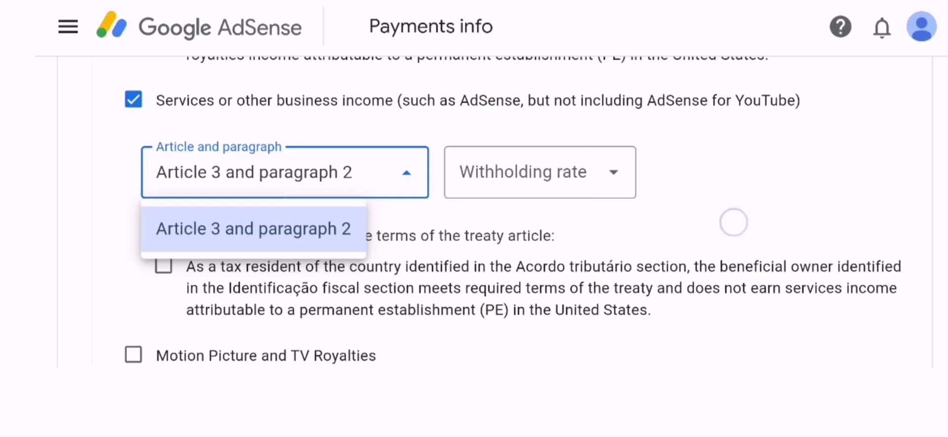
drag(733, 221, 698, 361)
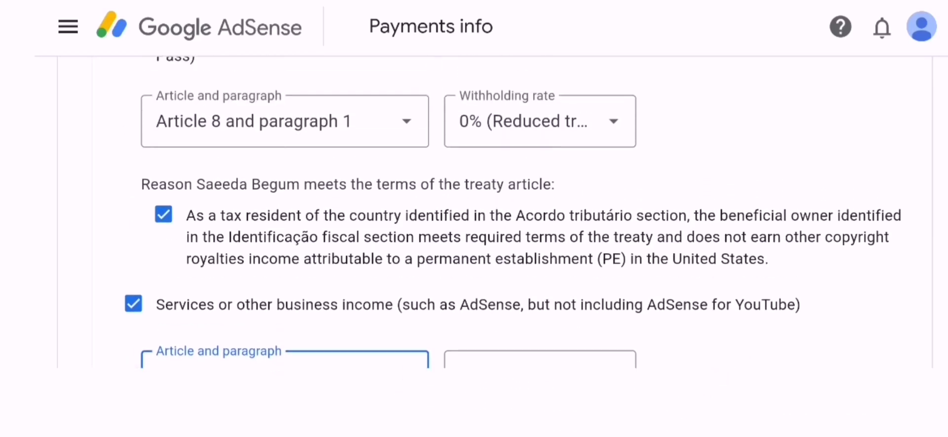
drag(707, 237, 691, 365)
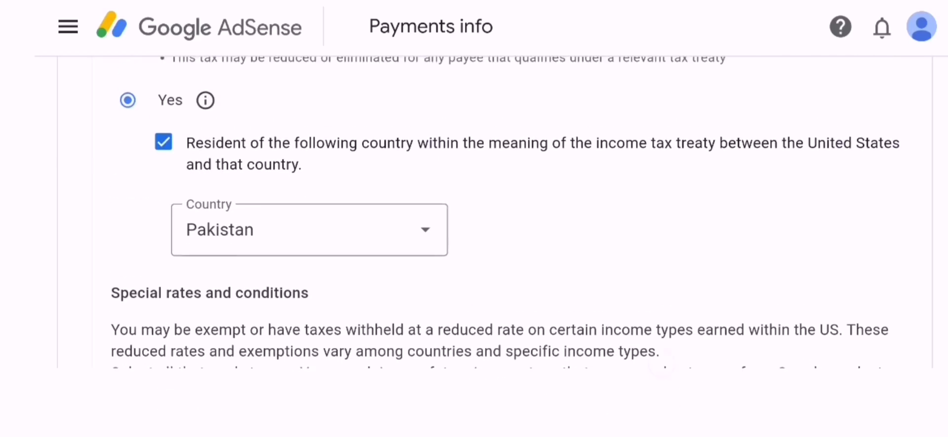
drag(726, 292, 736, 236)
drag(676, 340, 706, 232)
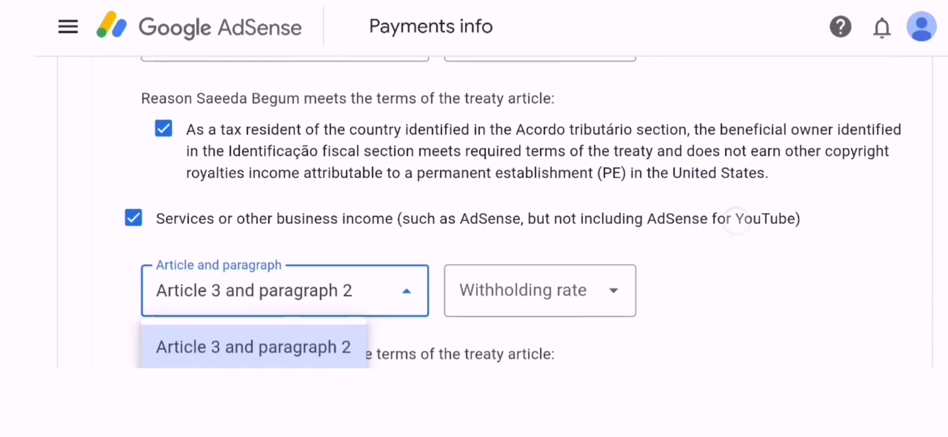
drag(701, 306, 720, 236)
drag(641, 331, 658, 353)
click(610, 259)
click(603, 190)
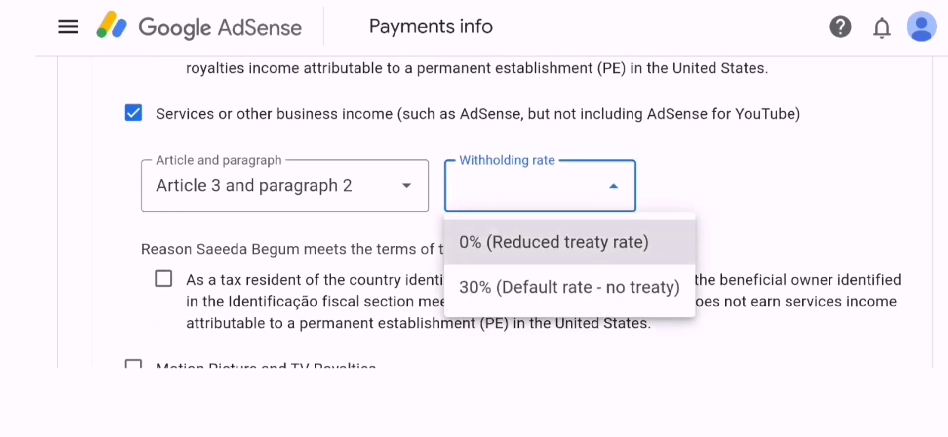
click(606, 243)
Select Motion Picture and TV Royalties as an income type and tick the treaty terms statement for services income
drag(653, 308, 713, 163)
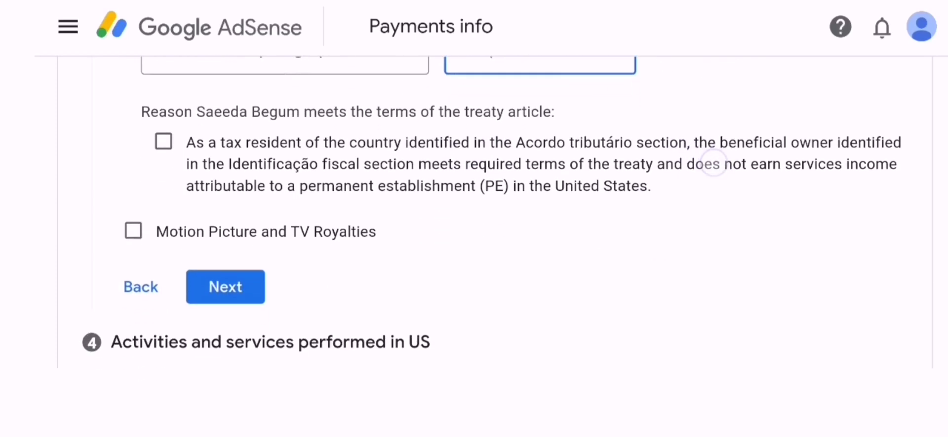
click(134, 230)
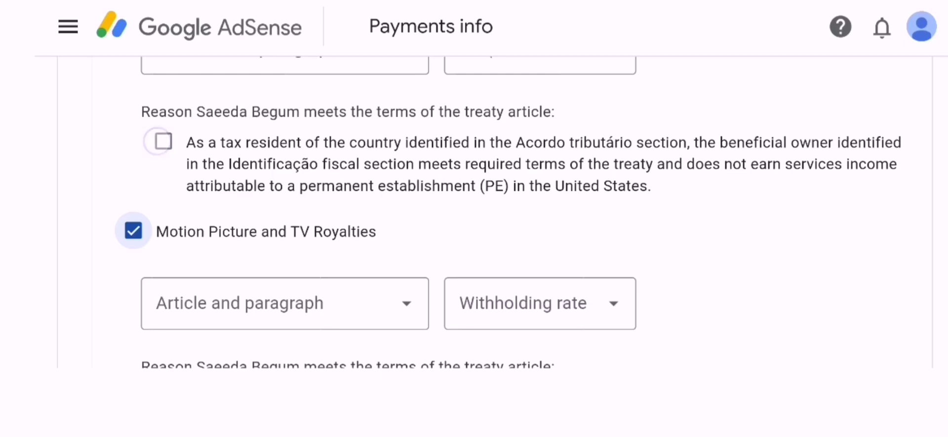
click(163, 141)
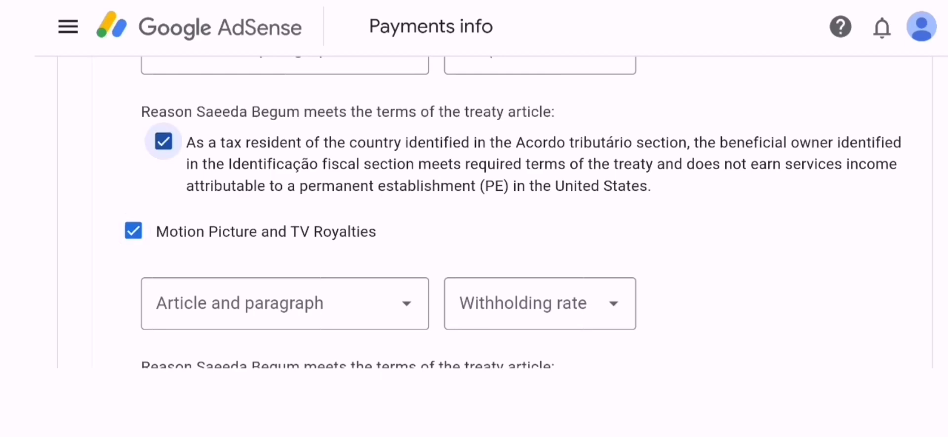
Set Motion Picture and TV Royalties to no treaty for this income type at 30% (Default rate - no treaty), and tick its terms statement
click(406, 302)
click(213, 359)
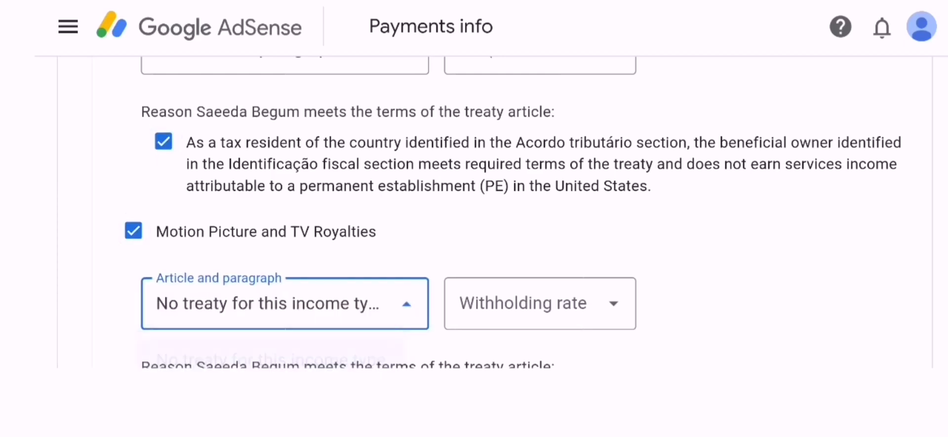
click(613, 303)
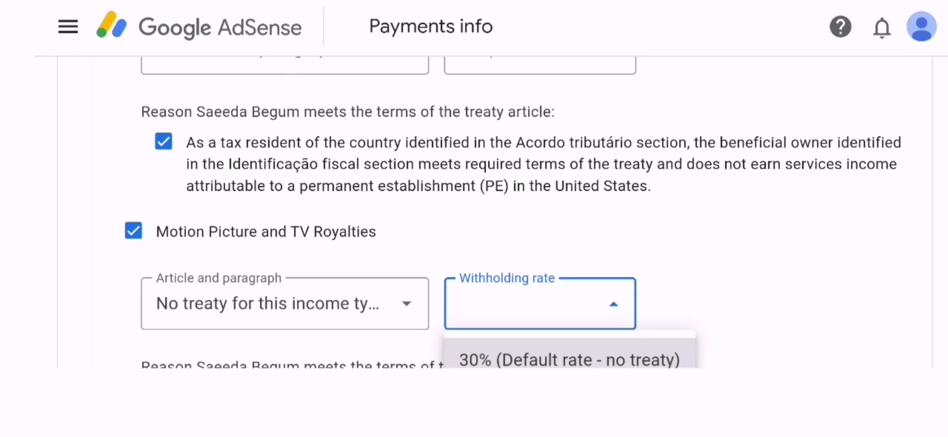
scroll(743, 286, down, 2)
click(569, 271)
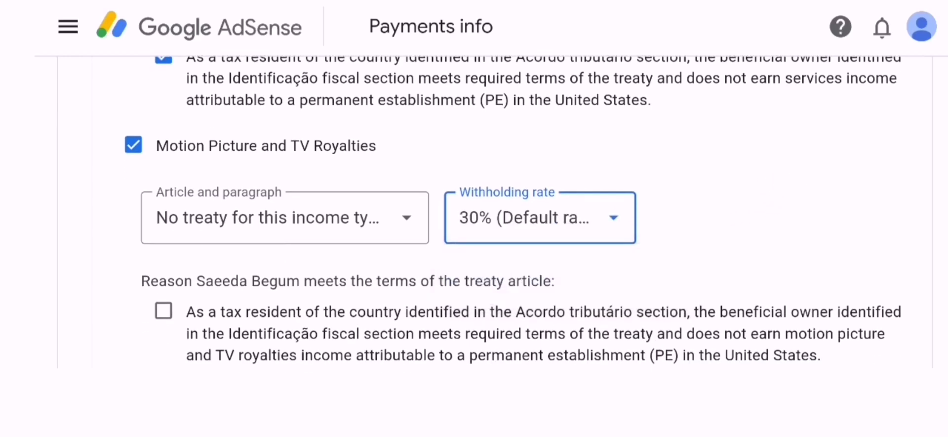
click(163, 311)
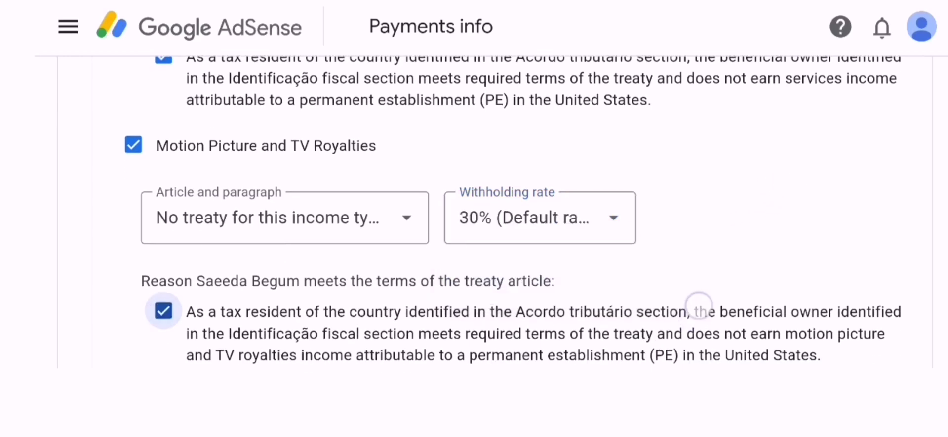
Continue to the US activities and services section, keep the answer Yes, and proceed to tax reporting
scroll(699, 303, down, 3)
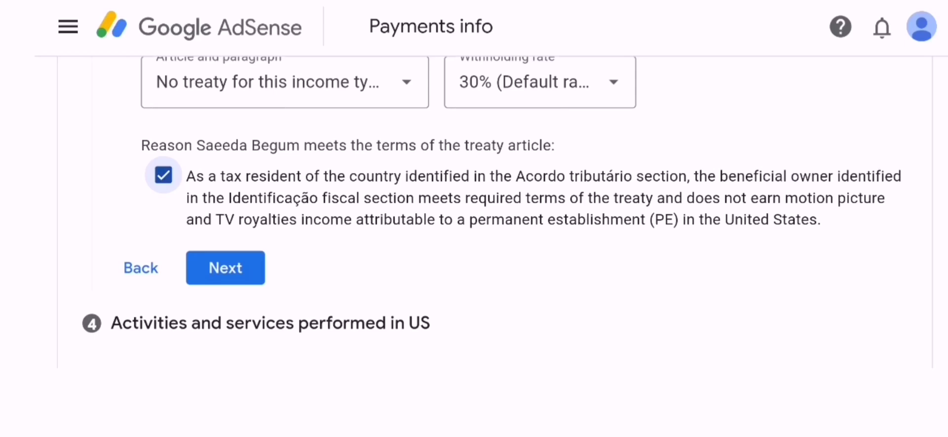
click(226, 267)
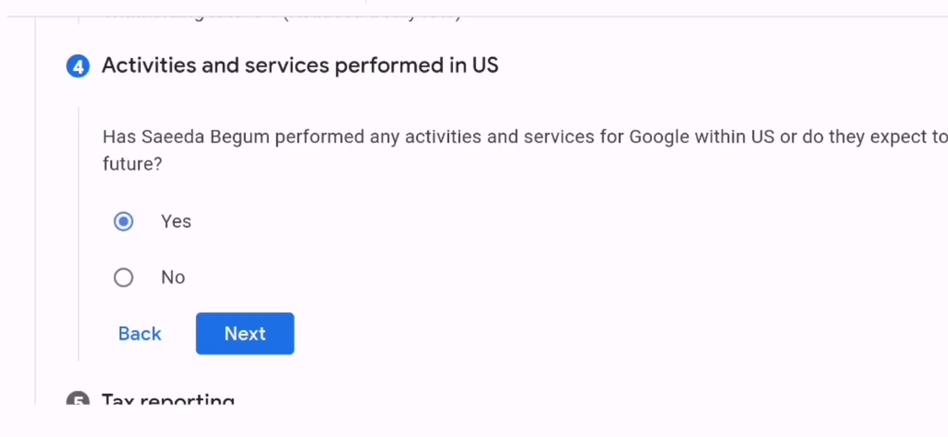
scroll(776, 338, down, 3)
scroll(877, 166, up, 1)
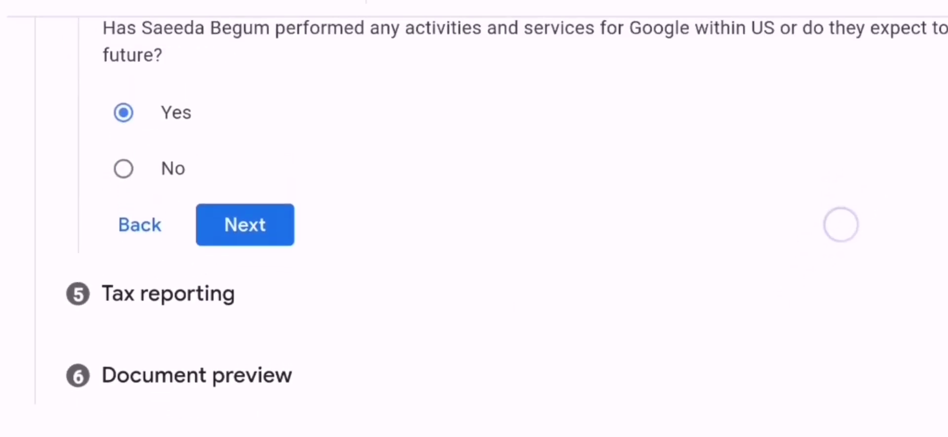
click(238, 223)
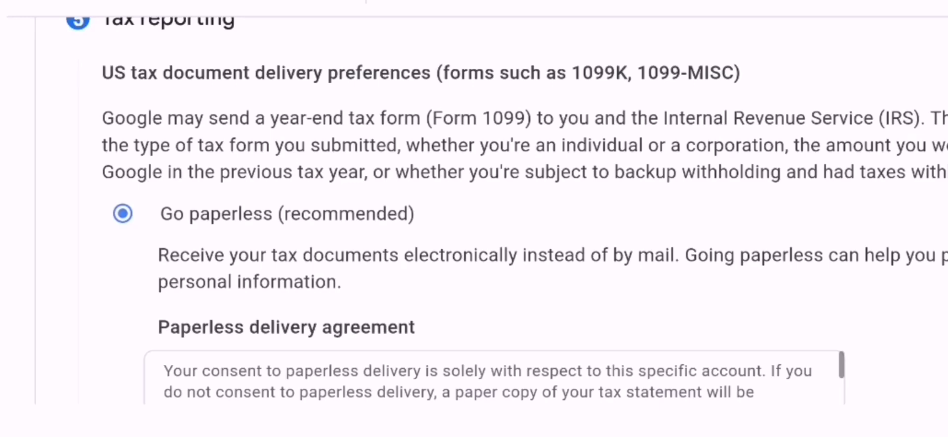
Keep paperless delivery for US tax documents and accept the paperless delivery agreement
scroll(762, 176, down, 3)
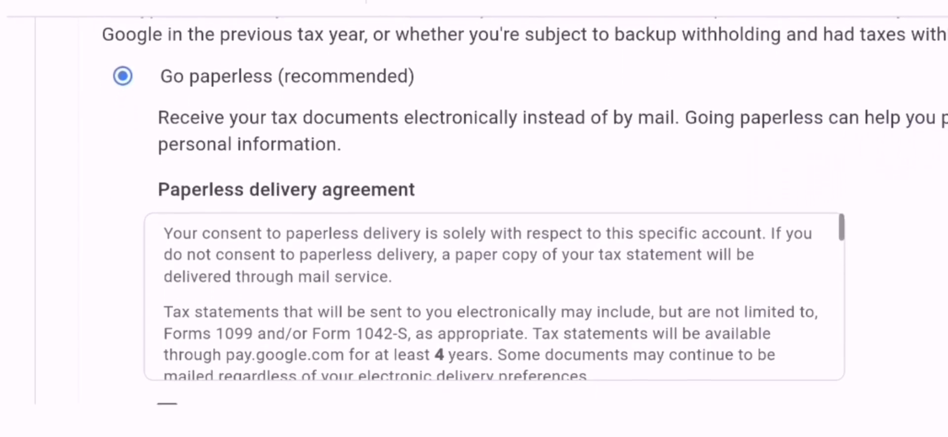
scroll(756, 279, up, 4)
scroll(810, 206, down, 6)
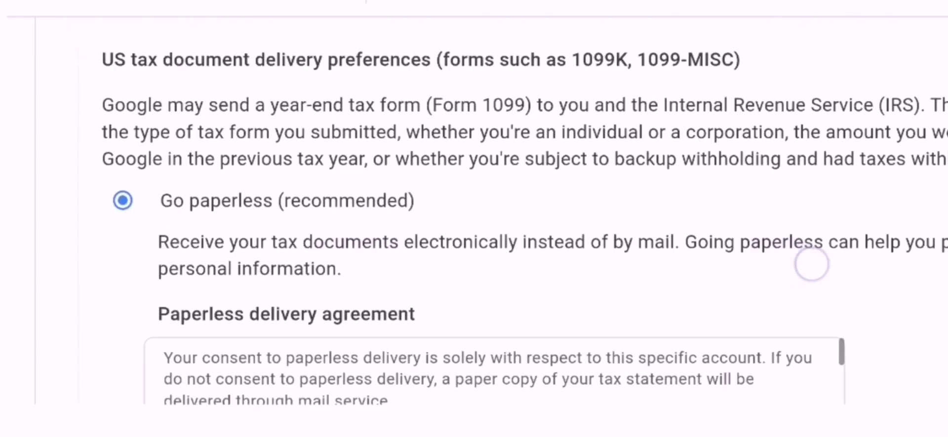
scroll(807, 298, down, 2)
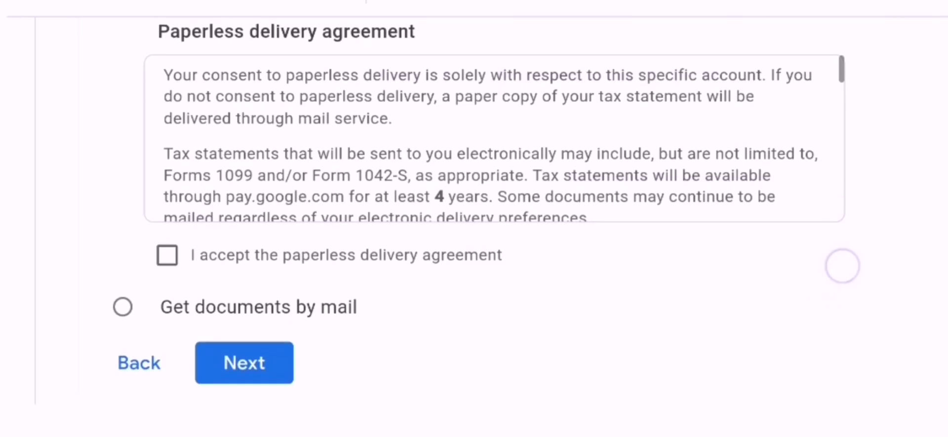
click(167, 254)
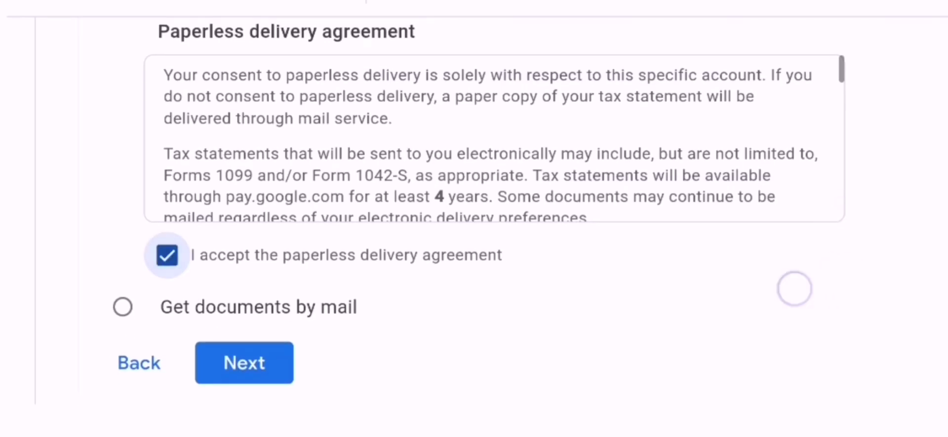
scroll(795, 288, up, 5)
scroll(850, 293, down, 1)
scroll(811, 359, up, 3)
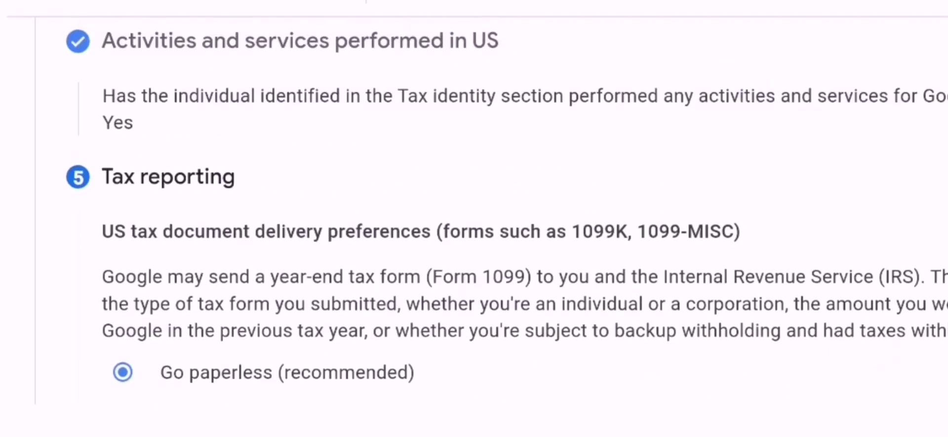
scroll(838, 228, up, 3)
scroll(777, 370, down, 10)
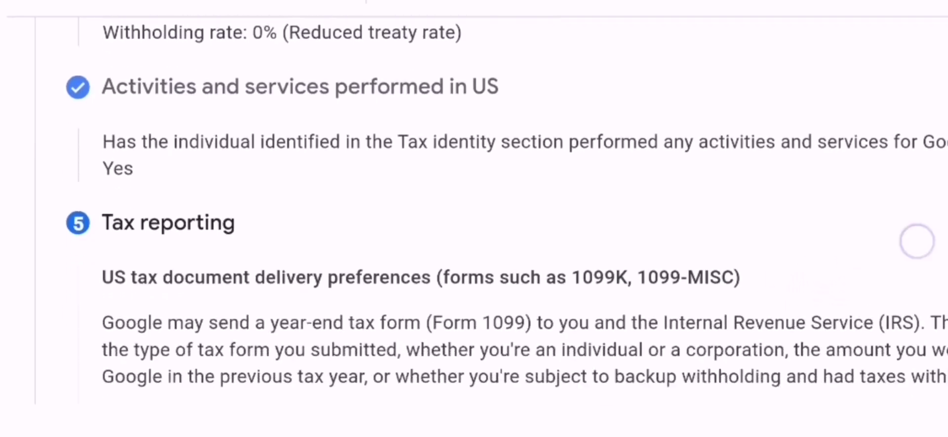
Continue to the tax document preview and examine the generated W-8BEN form from its header through the certification and signature sections
click(244, 274)
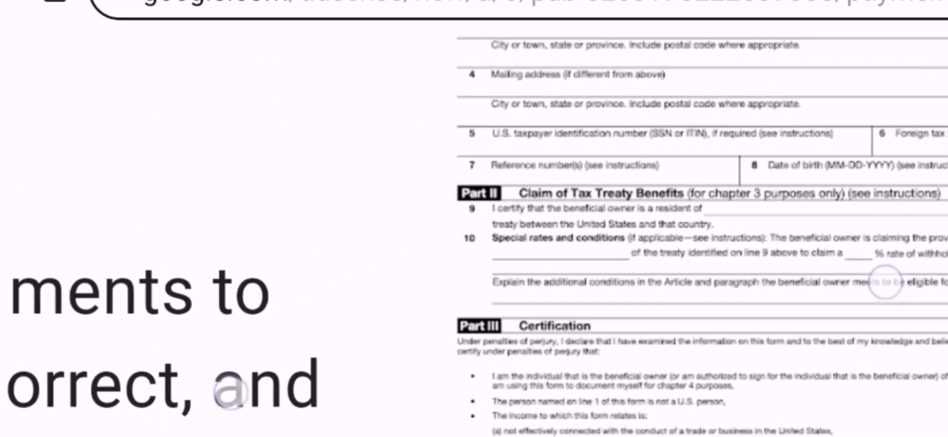
scroll(909, 325, up, 5)
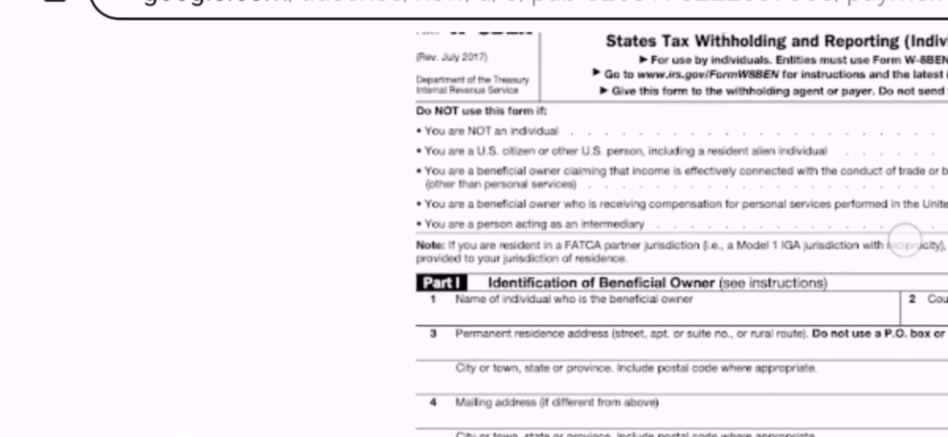
scroll(658, 269, up, 1)
scroll(865, 384, down, 9)
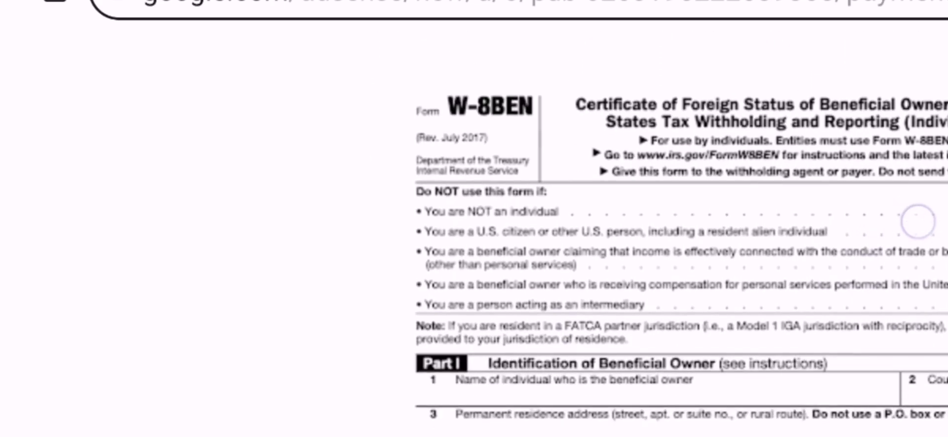
scroll(840, 364, up, 6)
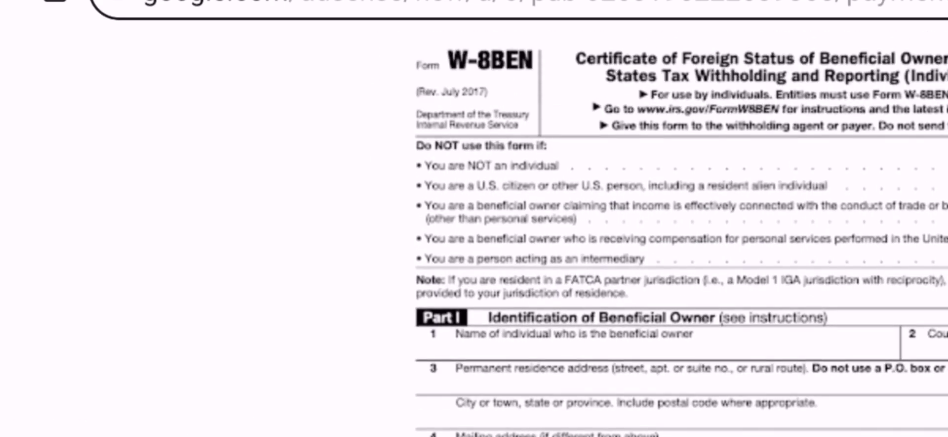
scroll(922, 300, down, 3)
scroll(822, 222, down, 4)
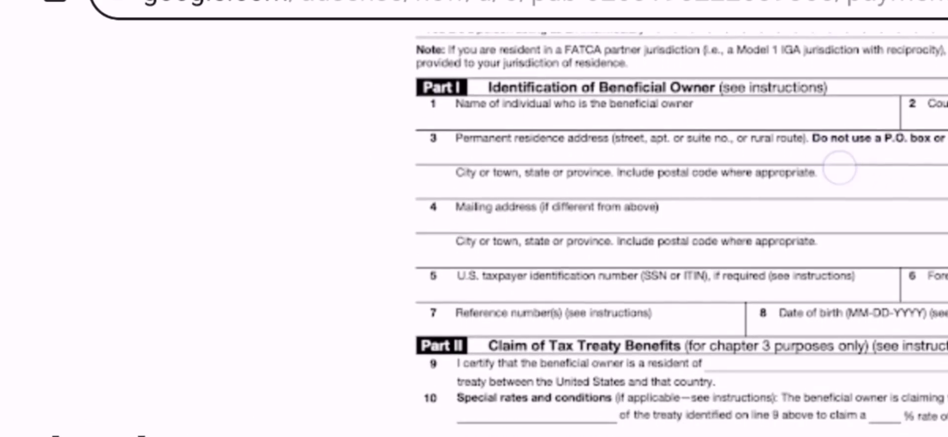
scroll(291, 330, down, 6)
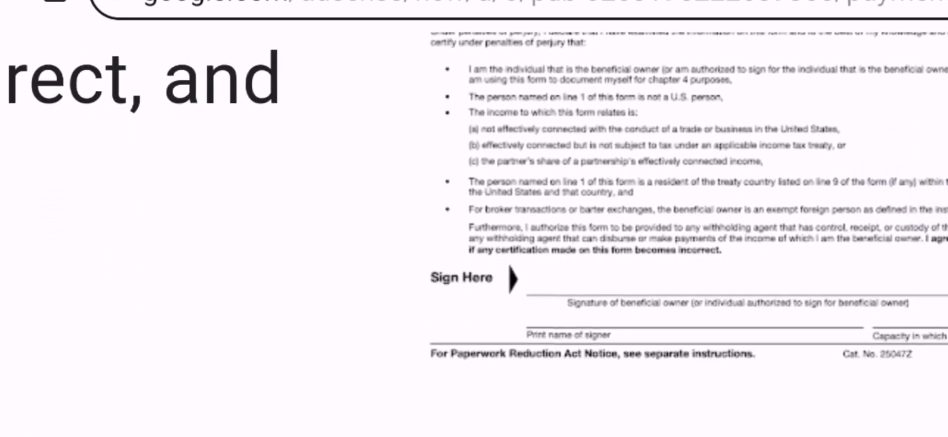
scroll(772, 384, left, 6)
scroll(529, 344, down, 3)
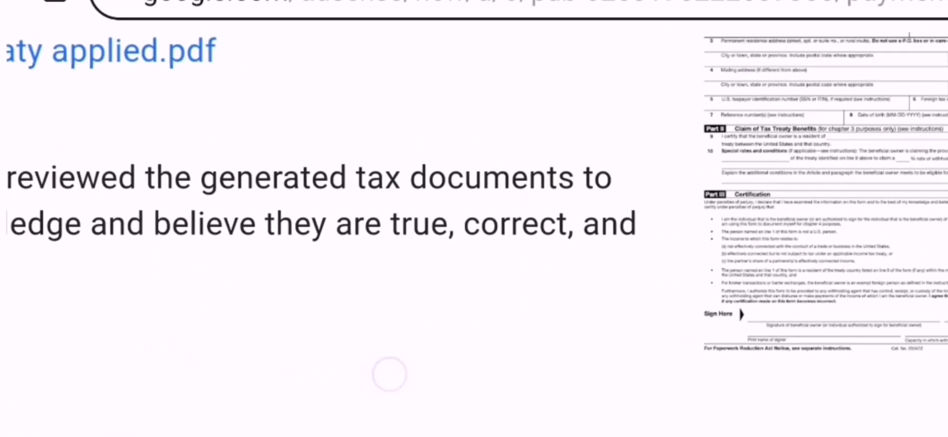
scroll(389, 374, left, 8)
scroll(490, 331, down, 2)
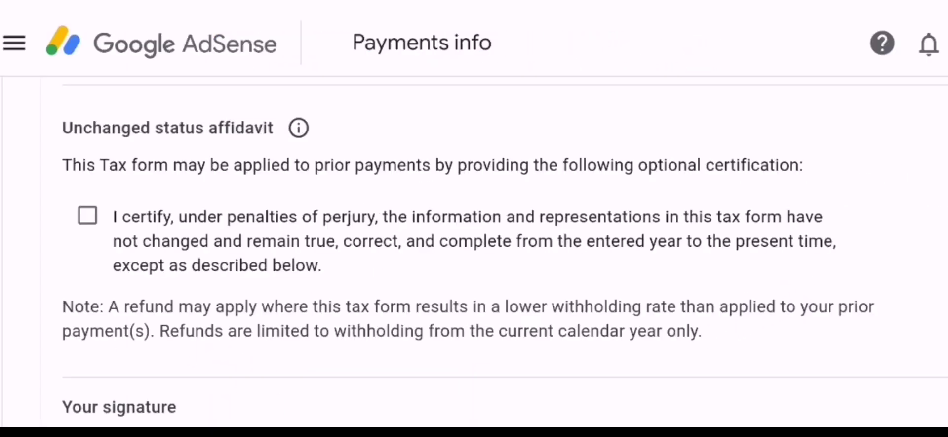
Certify the unchanged status affidavit and set its starting year to 2024
click(87, 216)
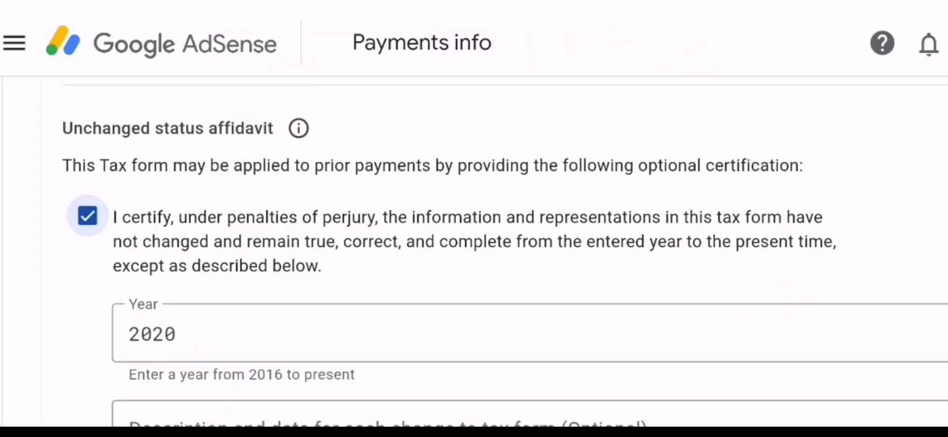
click(550, 331)
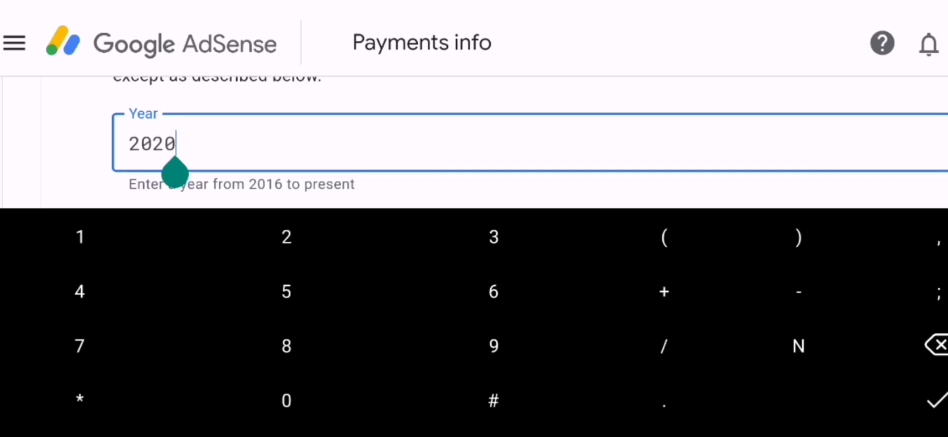
click(917, 344)
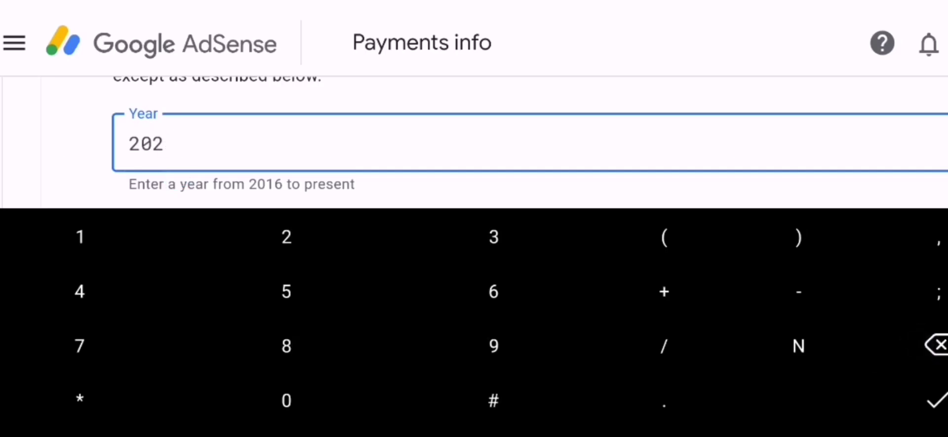
click(80, 291)
click(936, 400)
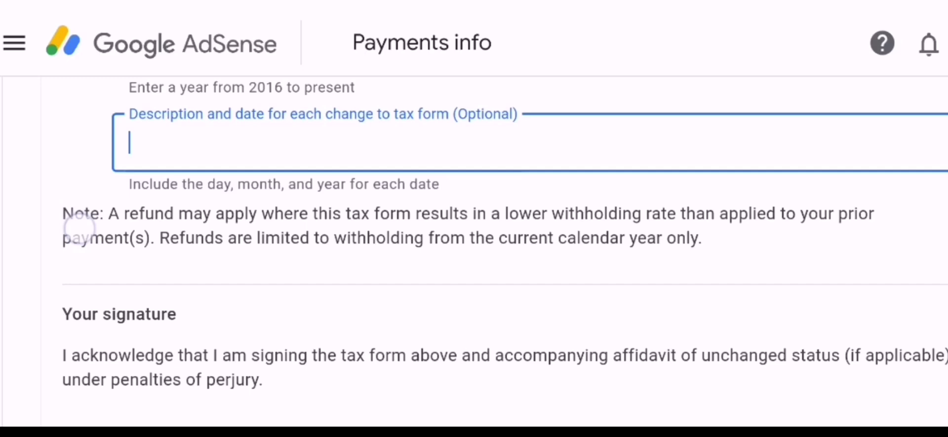
Leave the optional change description empty, confirm being the beneficial owner named in the Tax identity section, and submit the tax form
drag(64, 213, 93, 324)
drag(69, 190, 64, 78)
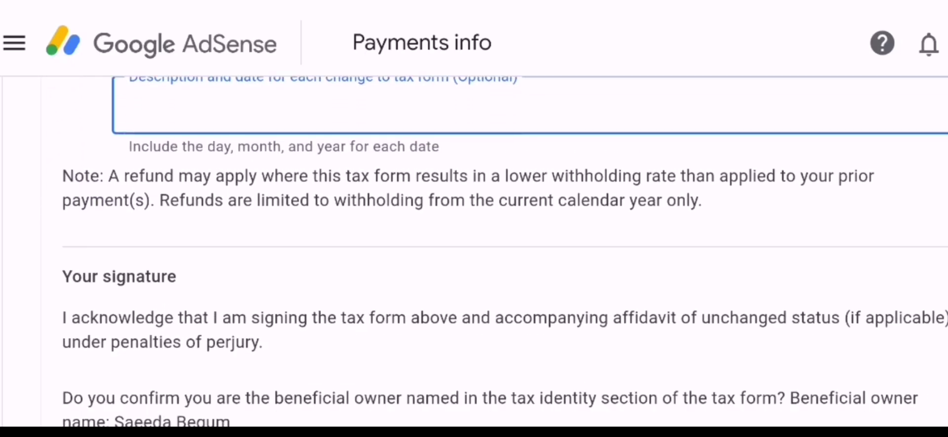
drag(661, 213, 678, 177)
click(571, 196)
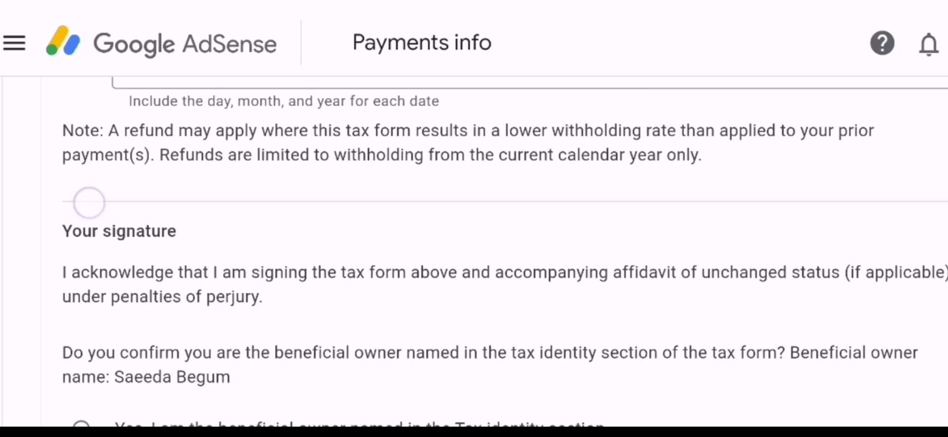
drag(640, 259, 711, 114)
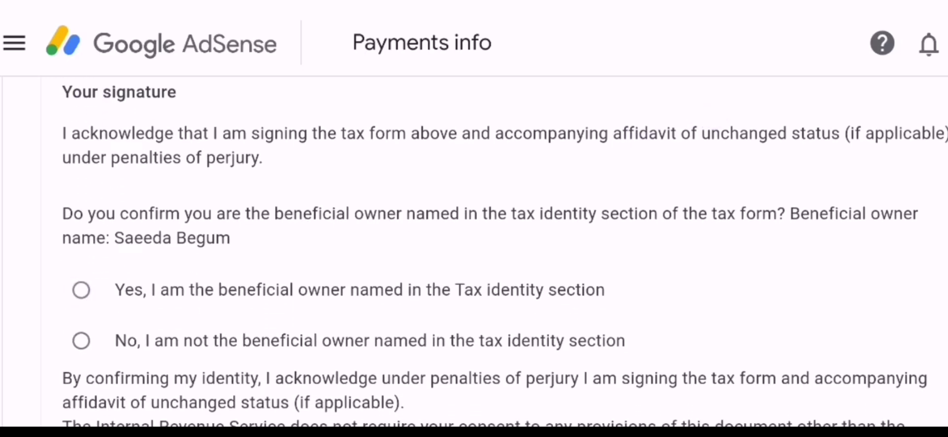
drag(696, 270, 796, 133)
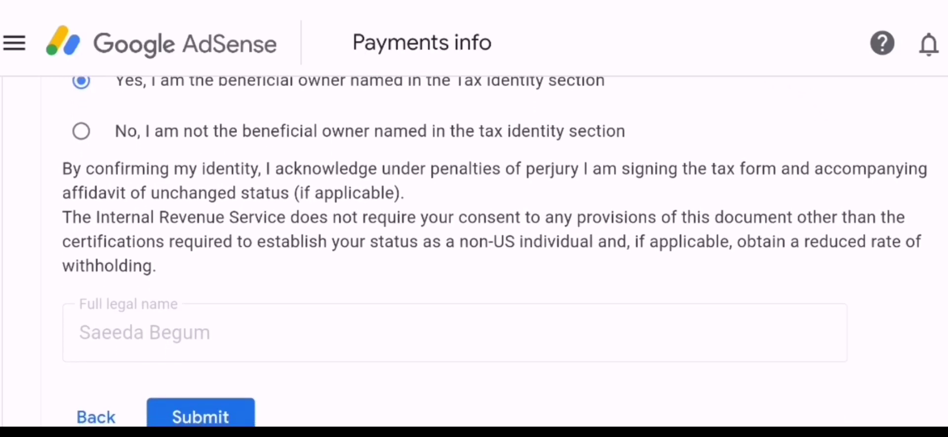
drag(711, 274, 676, 272)
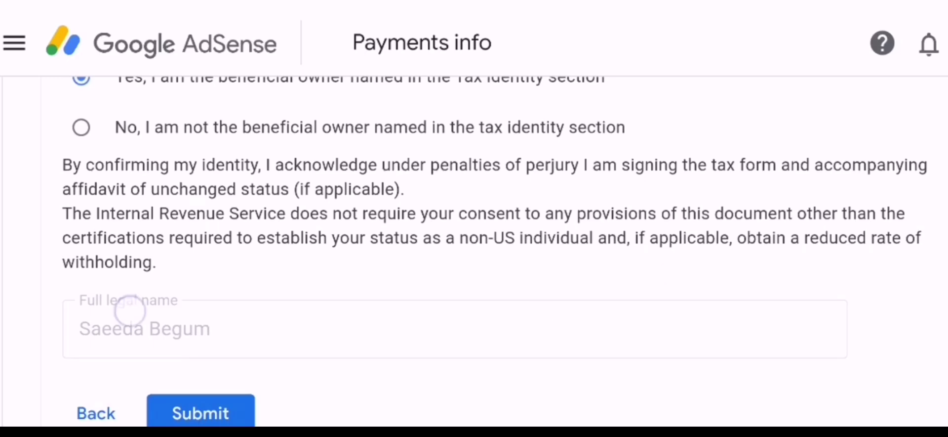
drag(667, 242, 702, 126)
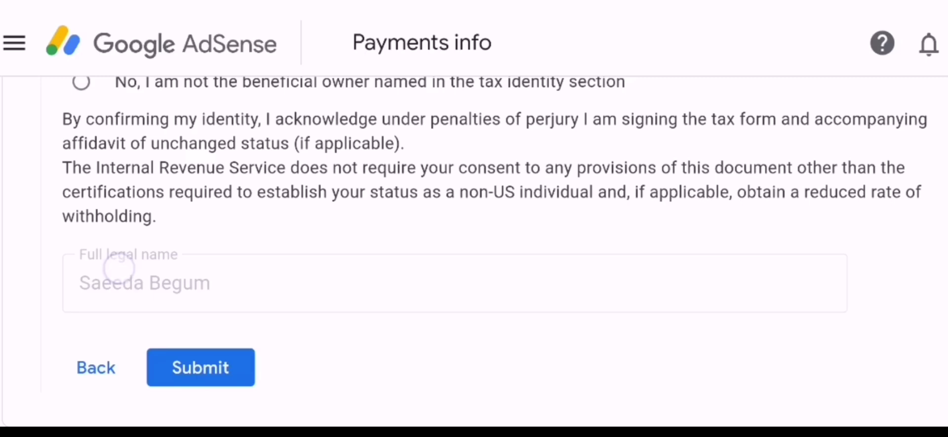
click(200, 367)
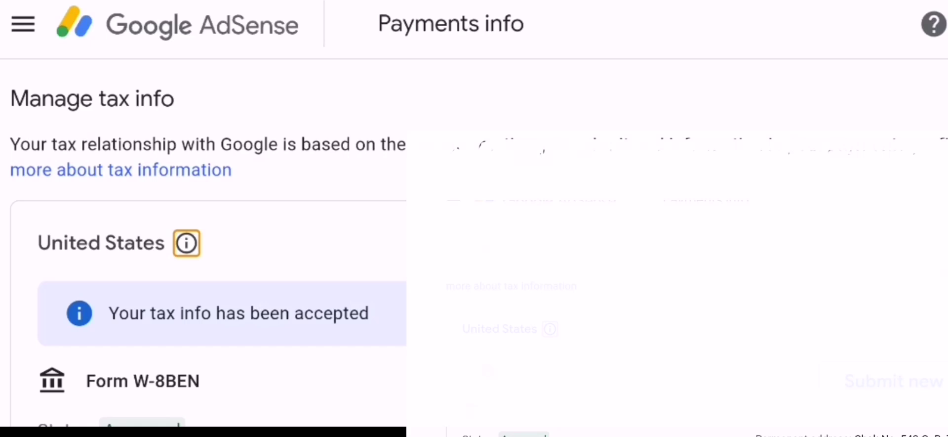
Review the submitted United States W-8BEN entry's status, submission and expiry dates, and withholding rates
scroll(208, 247, down, 3)
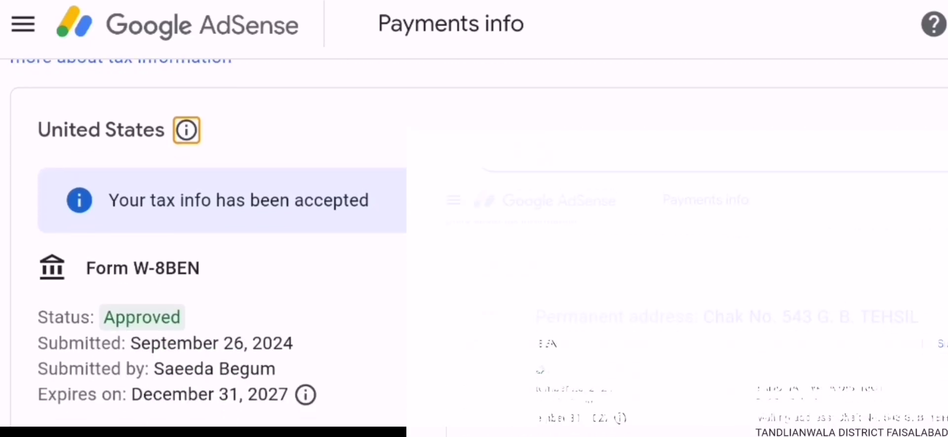
scroll(225, 268, down, 3)
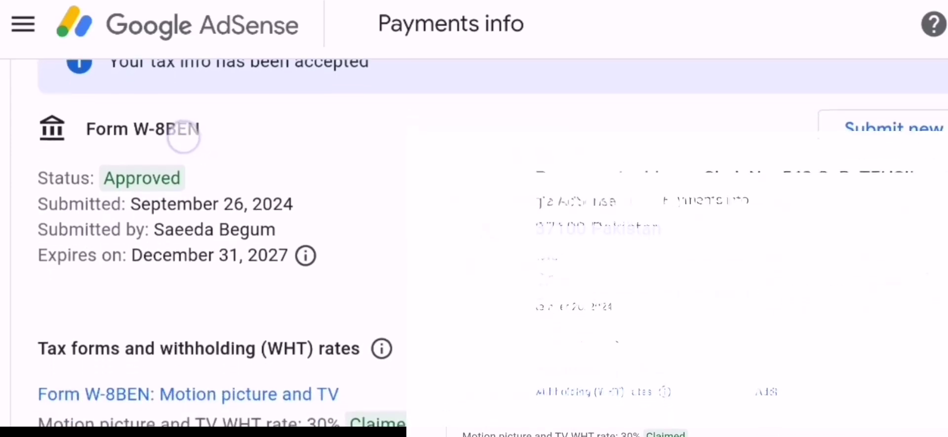
scroll(182, 129, down, 2)
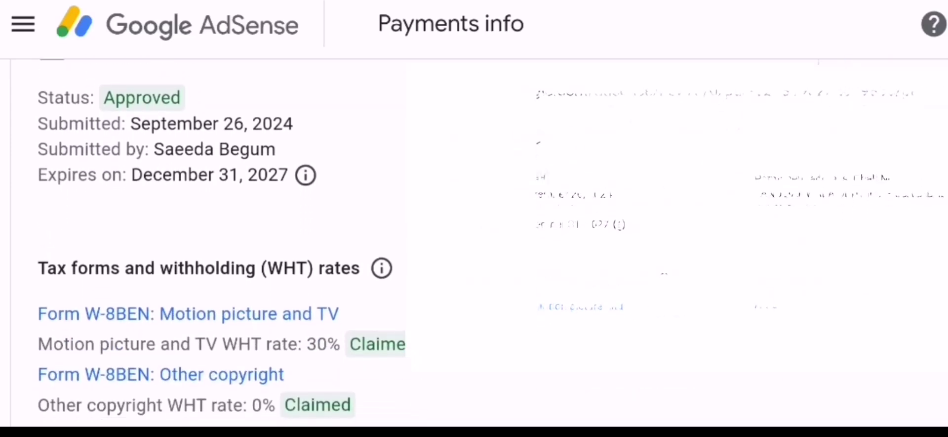
scroll(207, 242, up, 2)
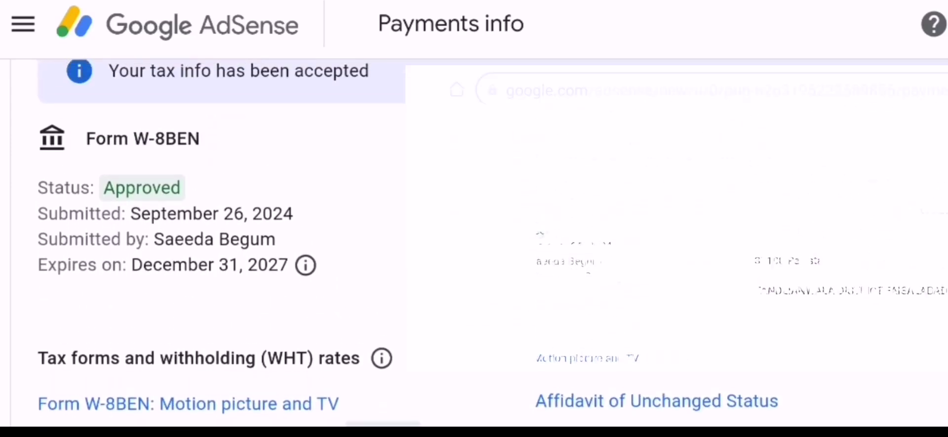